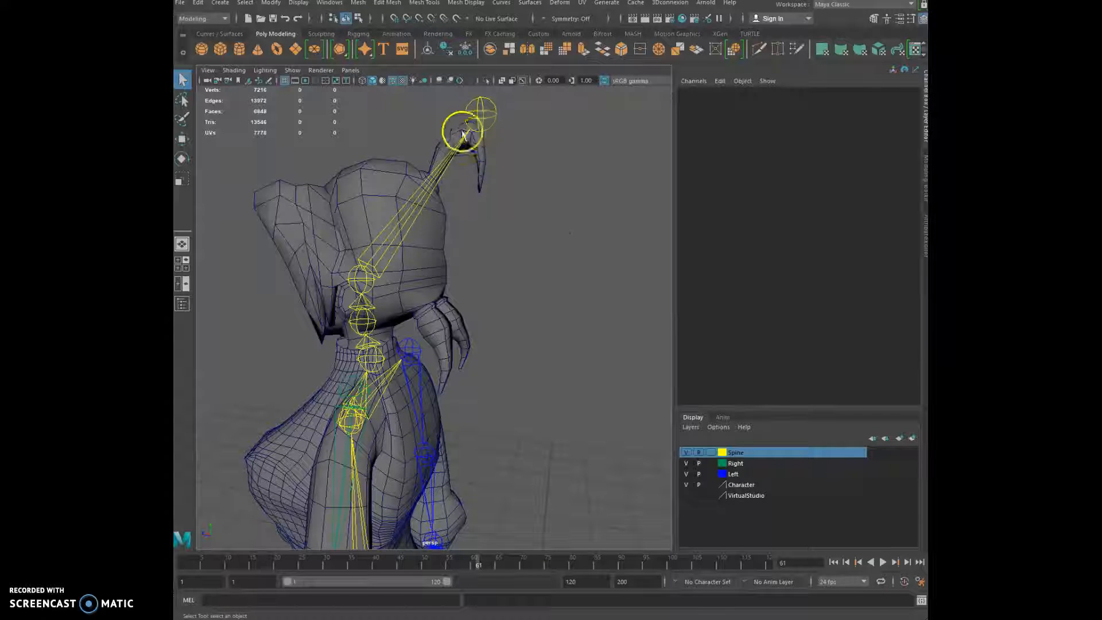
Raise the first arm by moving ikHandle1 upward with the Move tool
alt+drag(372, 331, 393, 292)
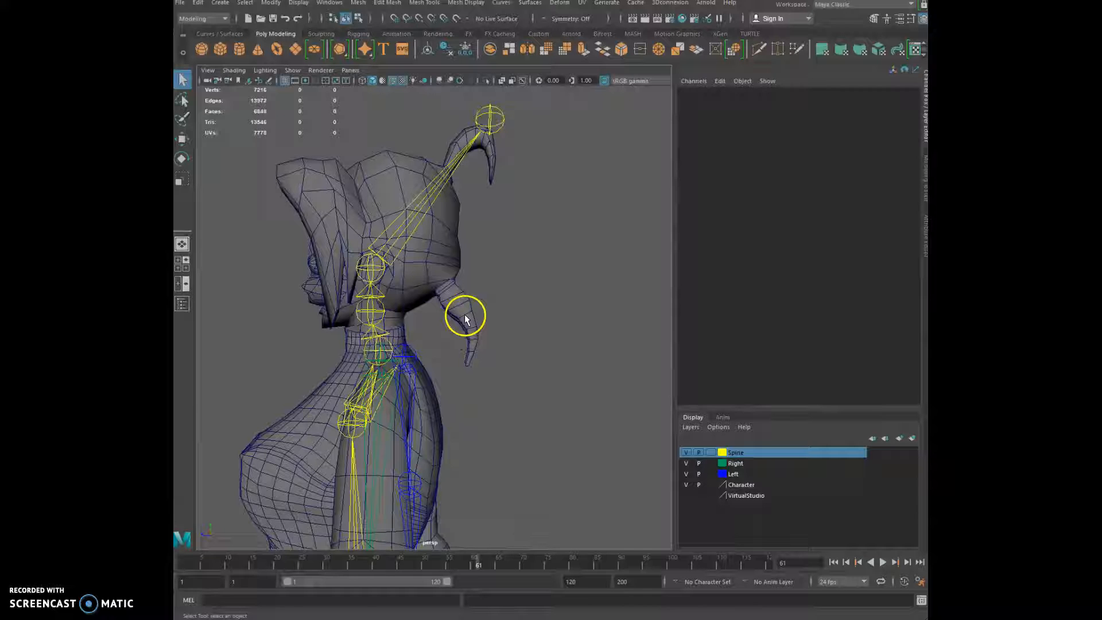
alt+drag(450, 365, 569, 375)
scroll(559, 404, down, 5)
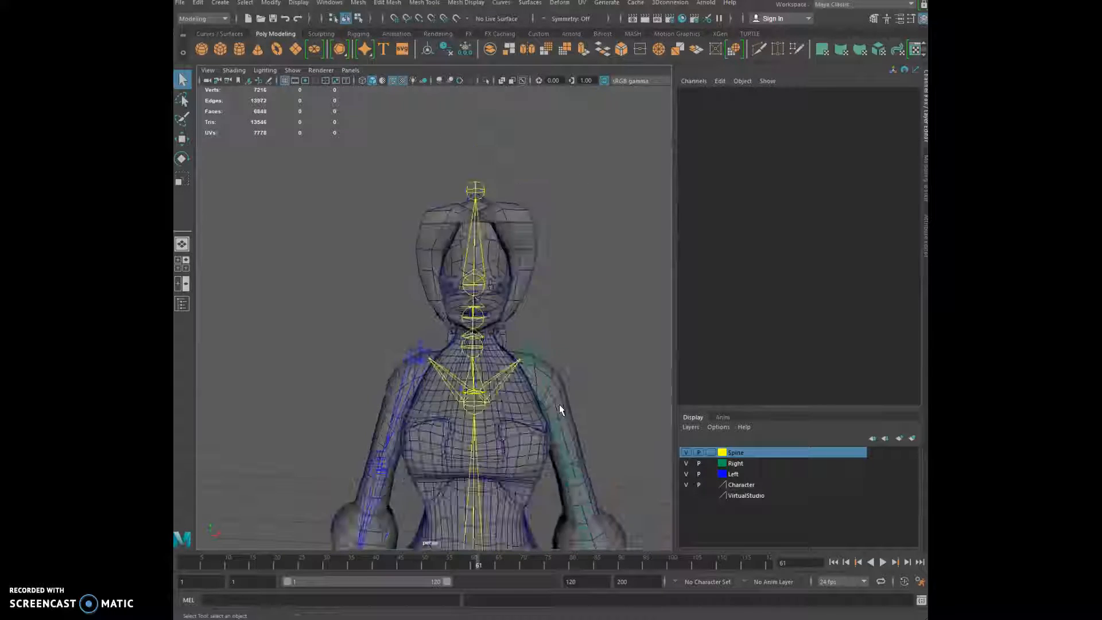
alt+middle_drag(546, 410, 455, 148)
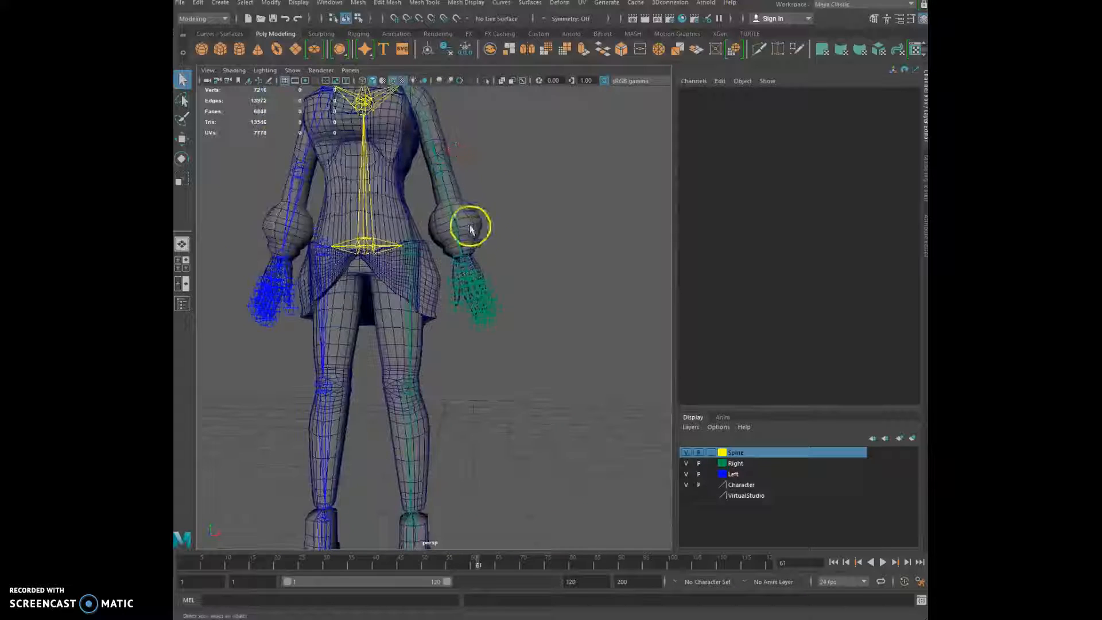
click(514, 254)
alt+middle_drag(521, 294, 523, 333)
click(182, 138)
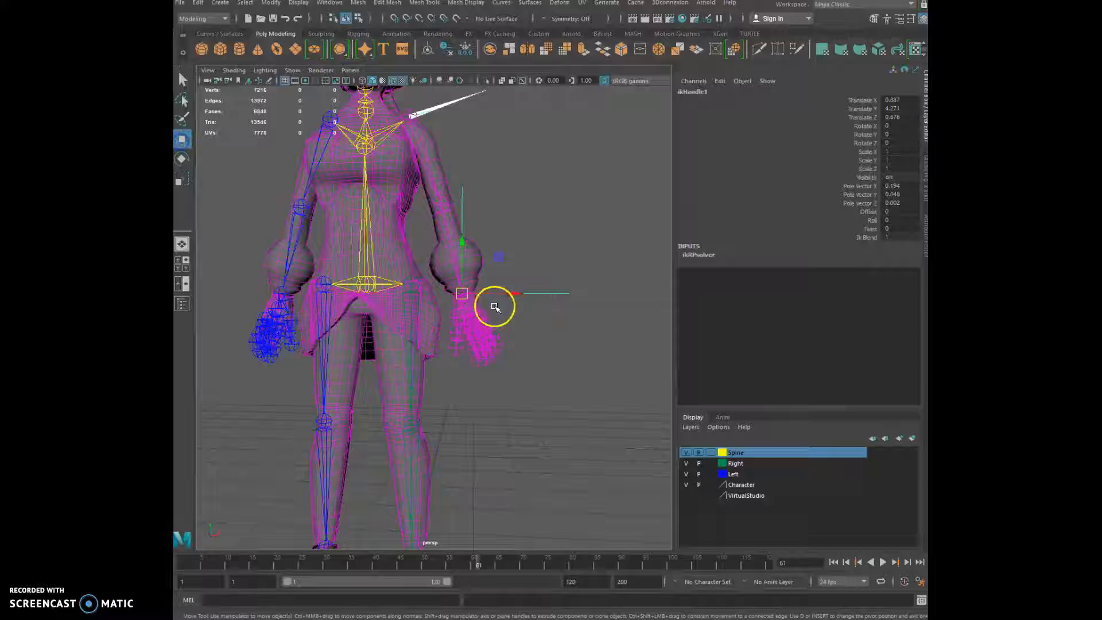
drag(465, 293, 615, 125)
Raise the second arm with ikHandle2, then select the body mesh pCube39
alt+drag(533, 271, 326, 286)
alt+drag(400, 300, 639, 357)
scroll(374, 292, up, 5)
scroll(327, 308, down, 6)
scroll(327, 307, up, 2)
alt+middle_drag(328, 305, 473, 372)
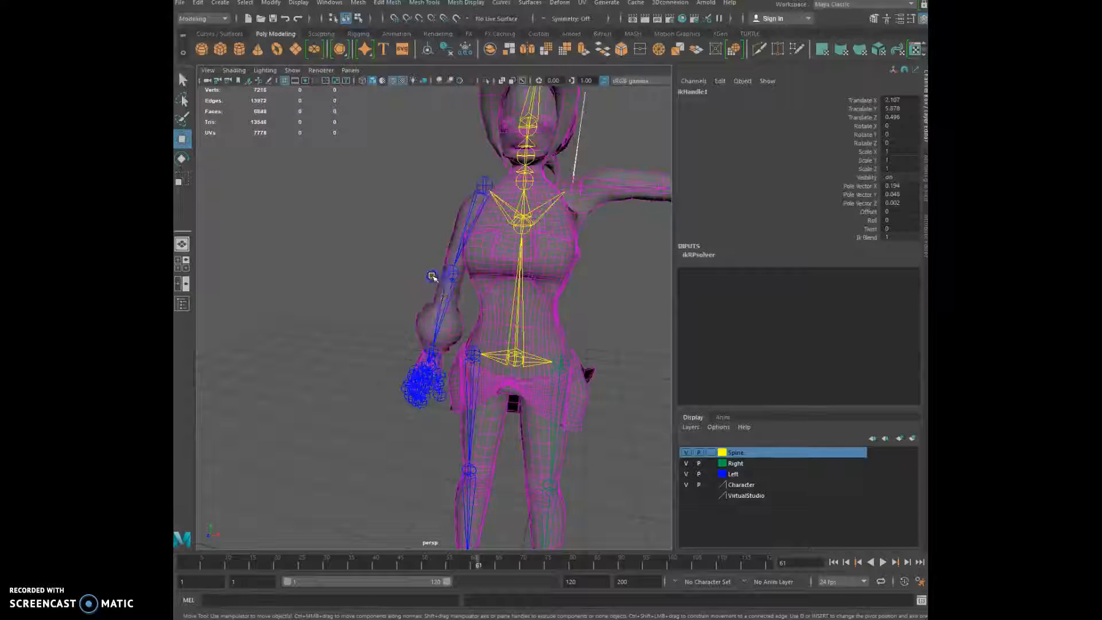
click(435, 278)
drag(430, 353, 283, 189)
alt+drag(315, 312, 580, 327)
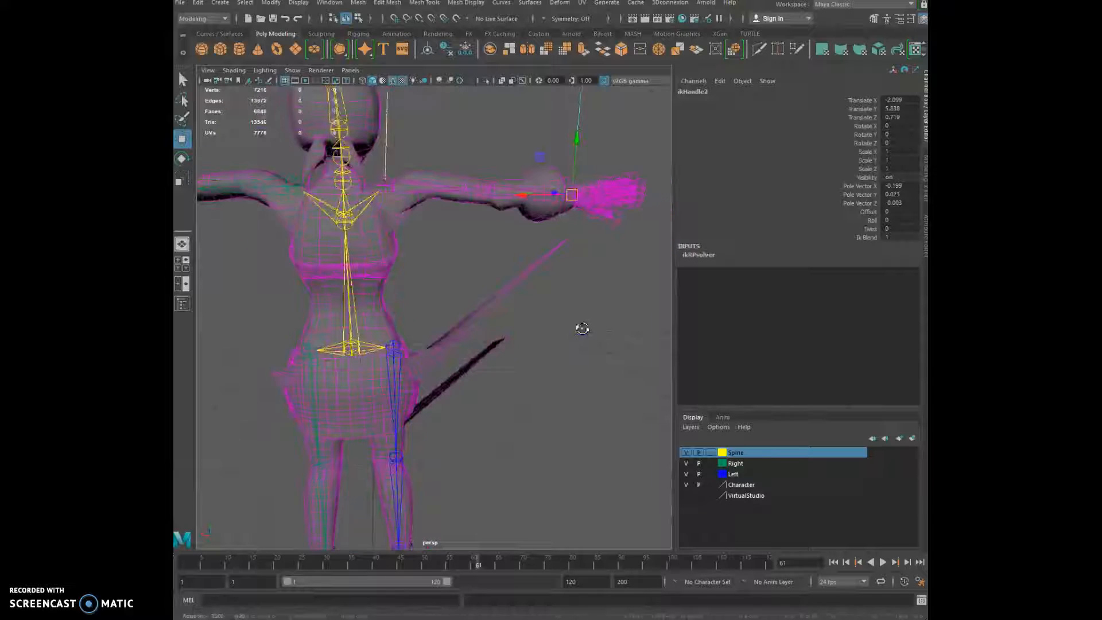
click(381, 256)
alt+drag(381, 256, 516, 321)
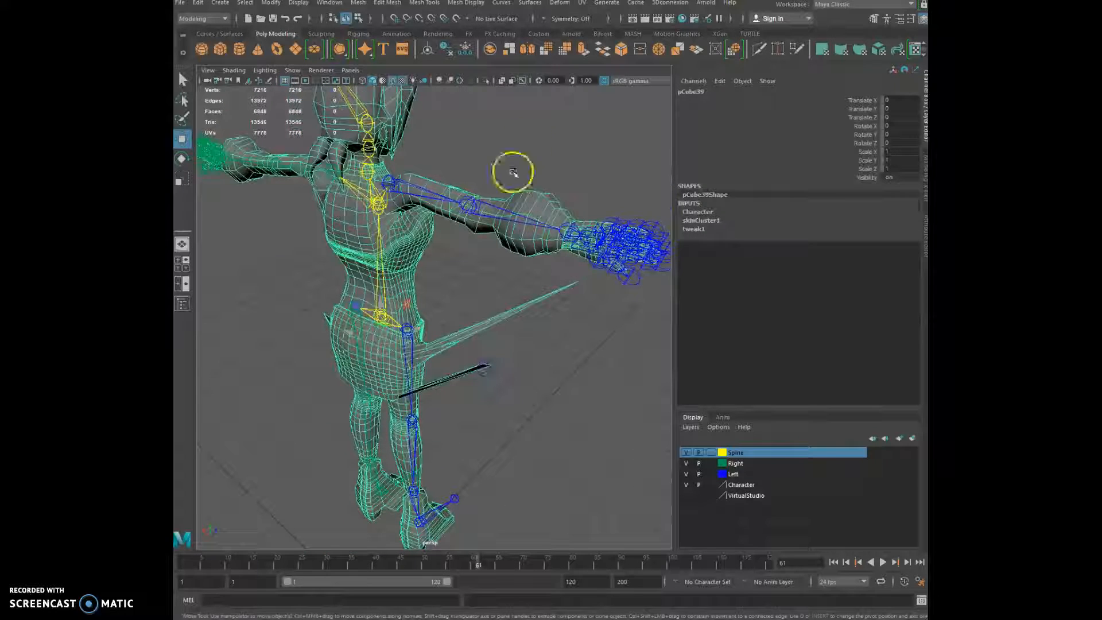
Switch to the Rigging menu set and start Skin > Paint Skin Weights on the mesh
click(225, 18)
click(206, 42)
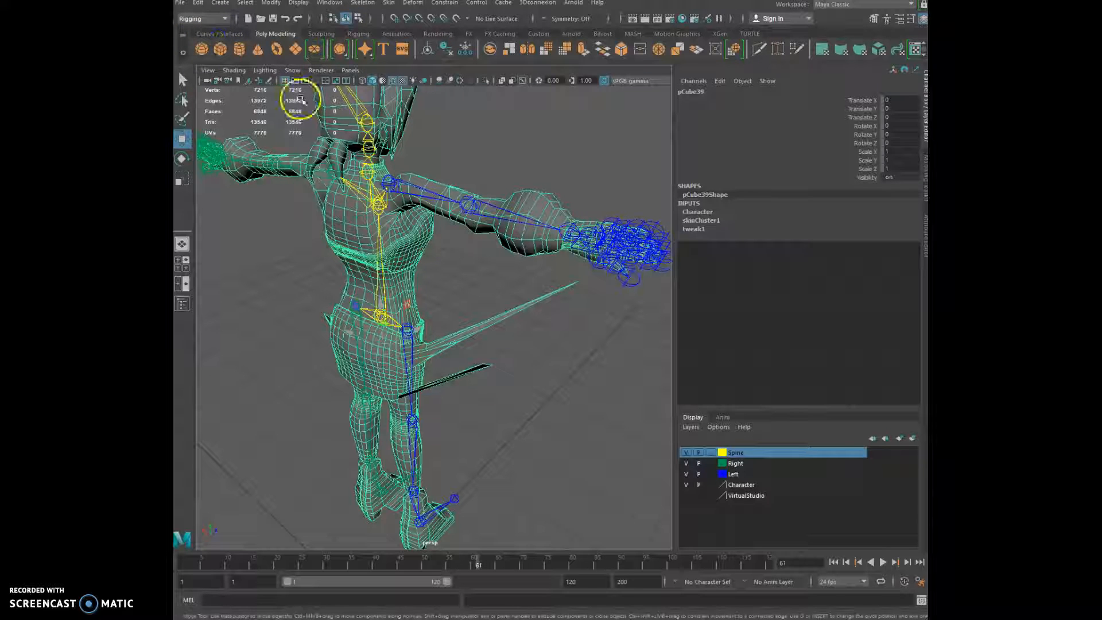
click(389, 3)
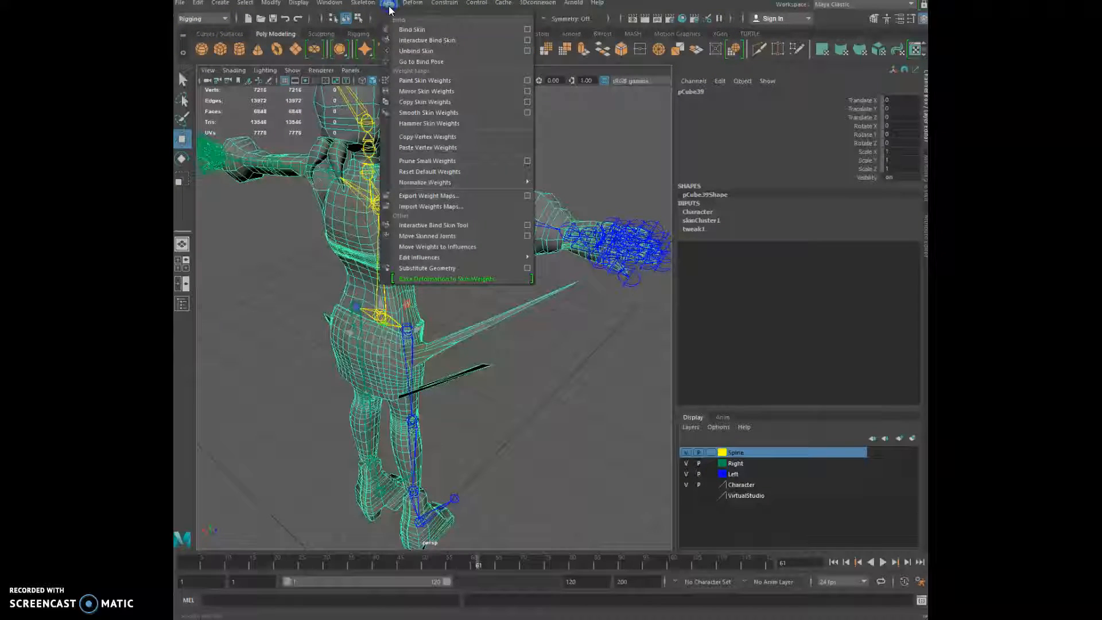
click(417, 81)
Paint weights onto the sword near its joint and bring up the tool settings
mouse_move(516, 388)
alt+mouse_down()
mouse_move(536, 364)
mouse_move(395, 360)
alt+mouse_up()
alt+middle_drag(373, 356, 347, 295)
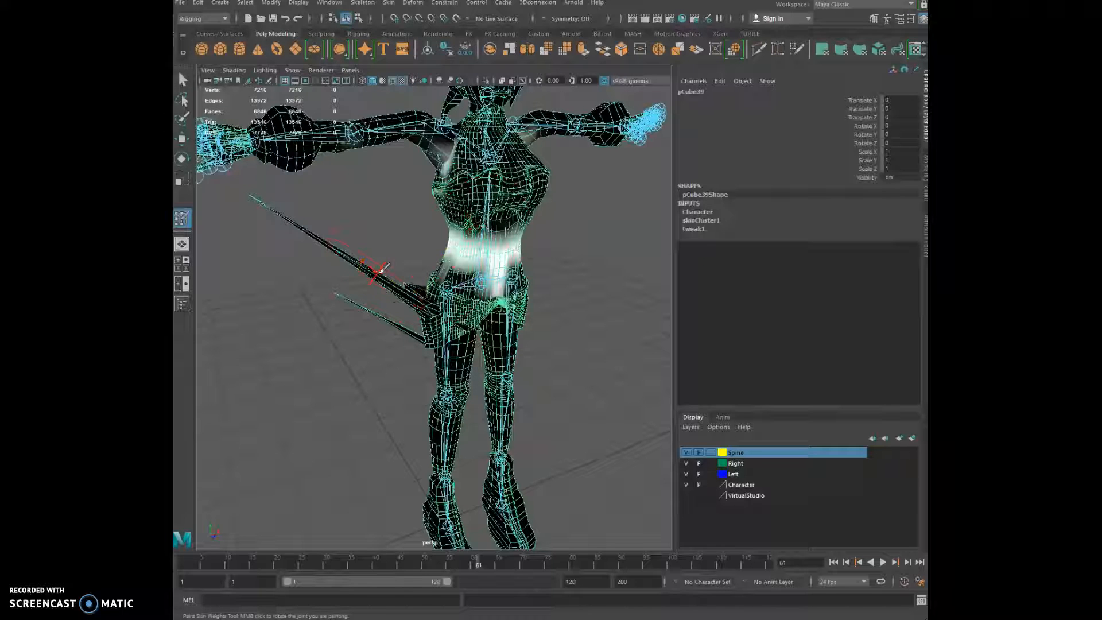
mouse_move(380, 268)
mouse_down()
mouse_move(327, 288)
mouse_move(357, 286)
mouse_up()
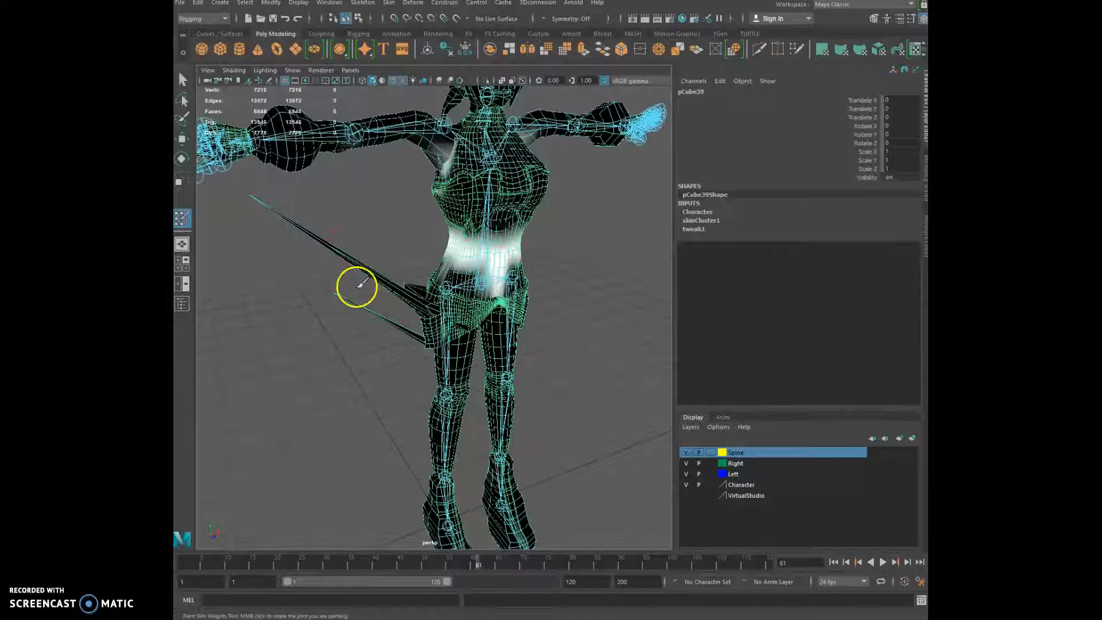
double_click(182, 219)
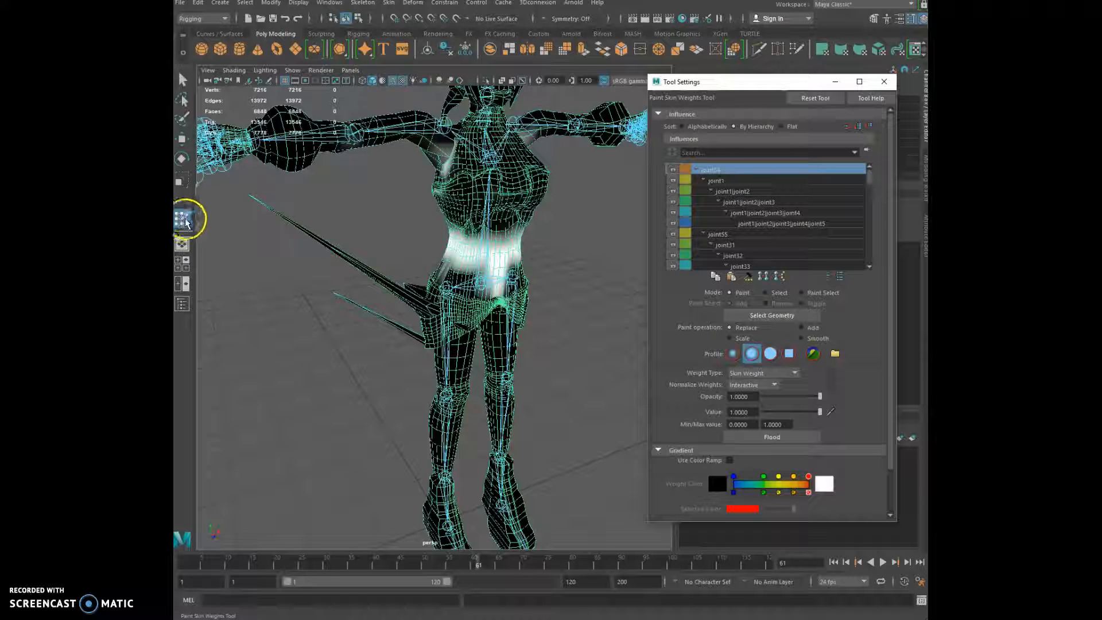
Move Tool Settings aside, preview joint2 and joint3 weights, then select joint1 to show its hip and skirt influence
drag(711, 83, 741, 79)
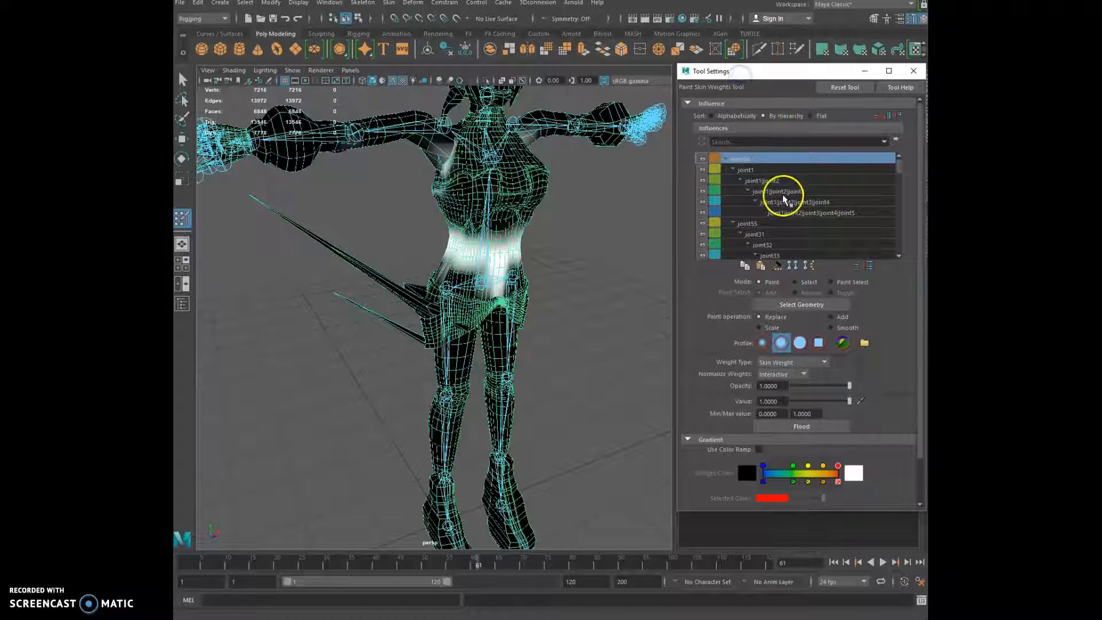
click(763, 180)
click(780, 193)
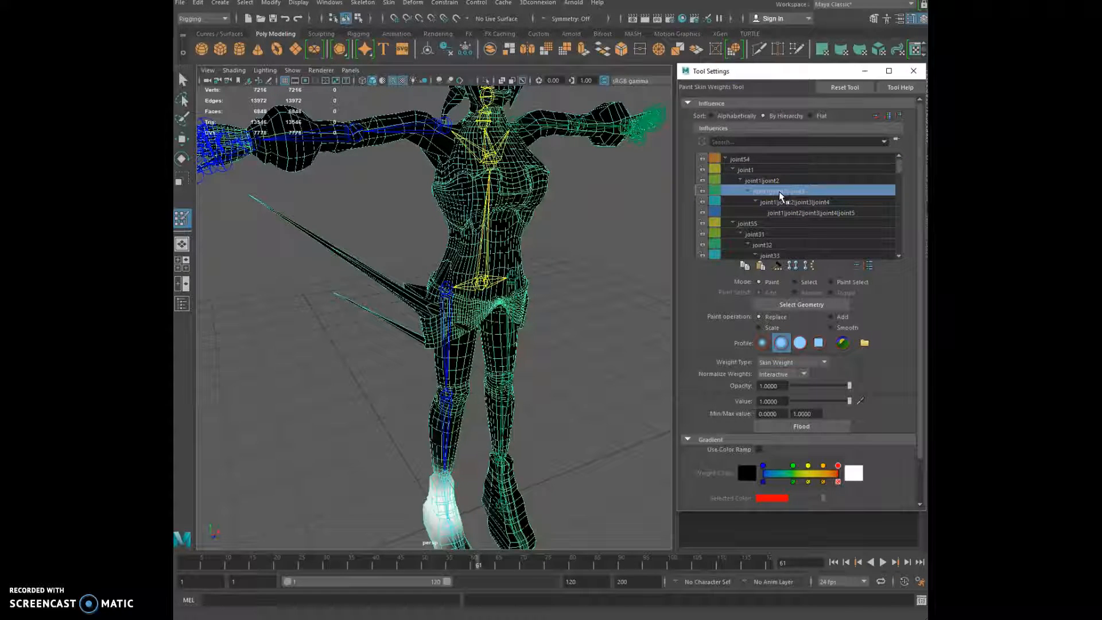
alt+middle_drag(519, 365, 527, 285)
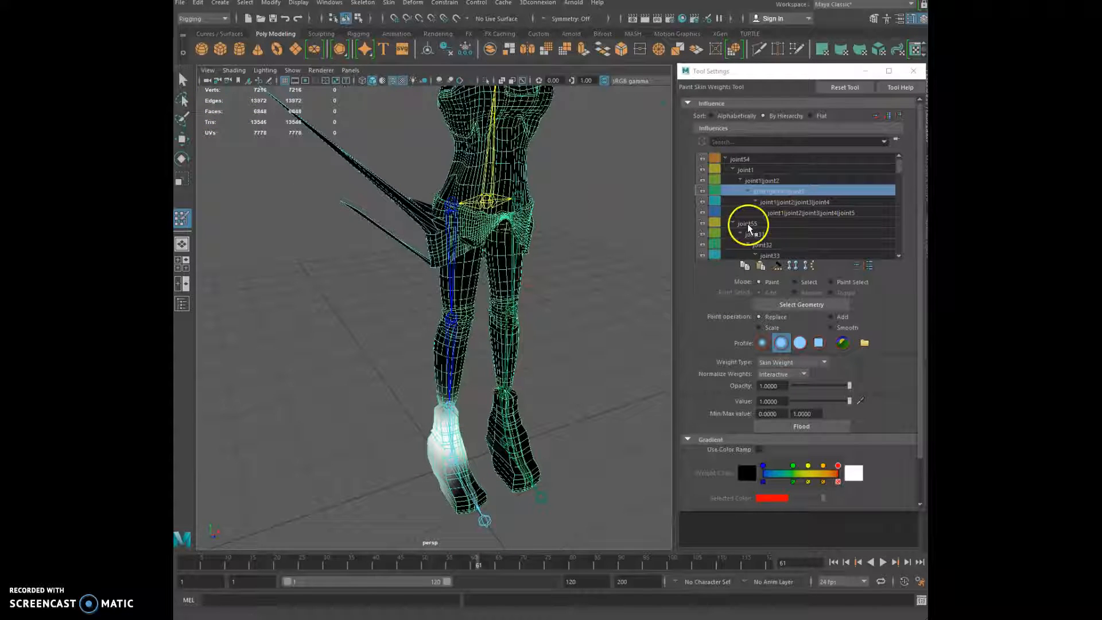
click(764, 180)
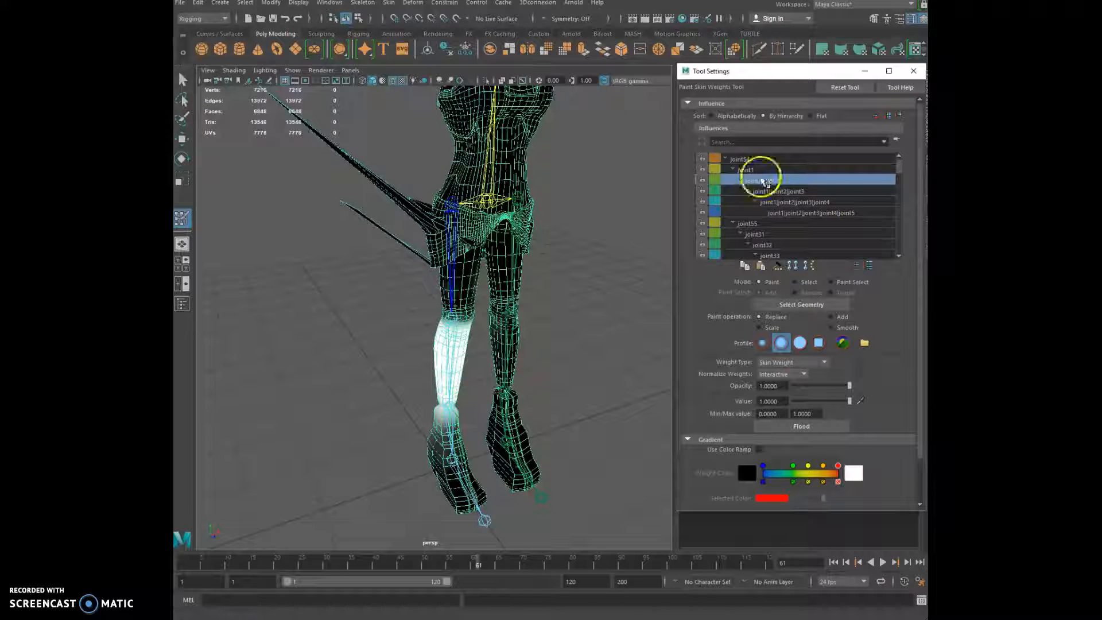
click(748, 169)
mouse_move(535, 256)
alt+mouse_down()
mouse_move(536, 305)
mouse_move(627, 261)
mouse_move(656, 273)
alt+mouse_up()
mouse_move(574, 234)
alt+mouse_down()
mouse_move(555, 282)
mouse_move(556, 264)
alt+mouse_up()
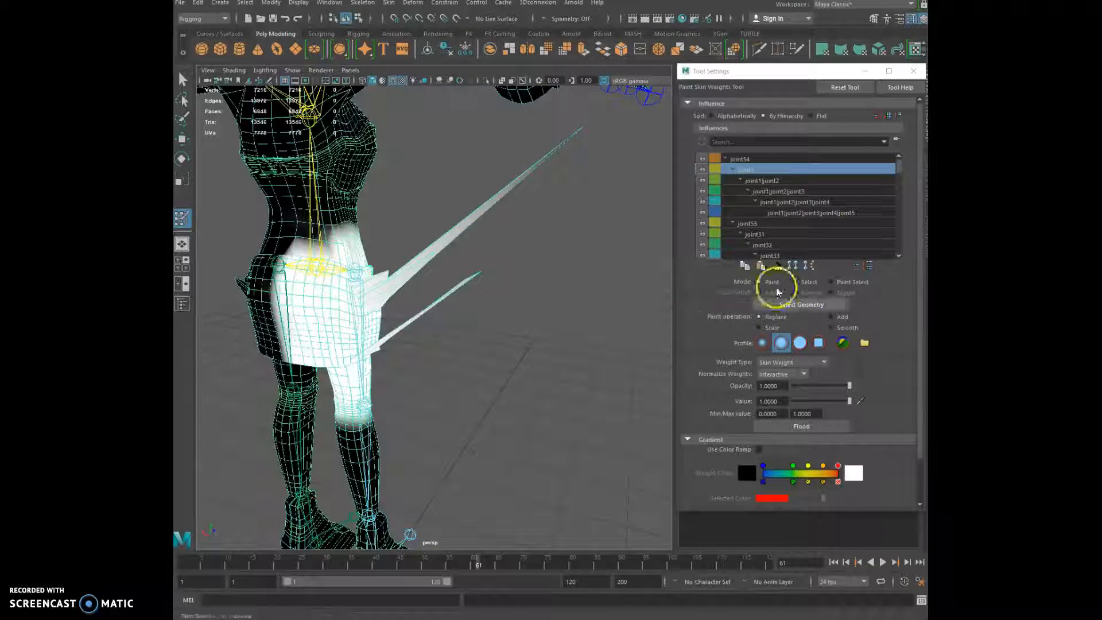
Paint joint1 at full weight (Replace, 1) over the thigh and skirt spike
click(759, 282)
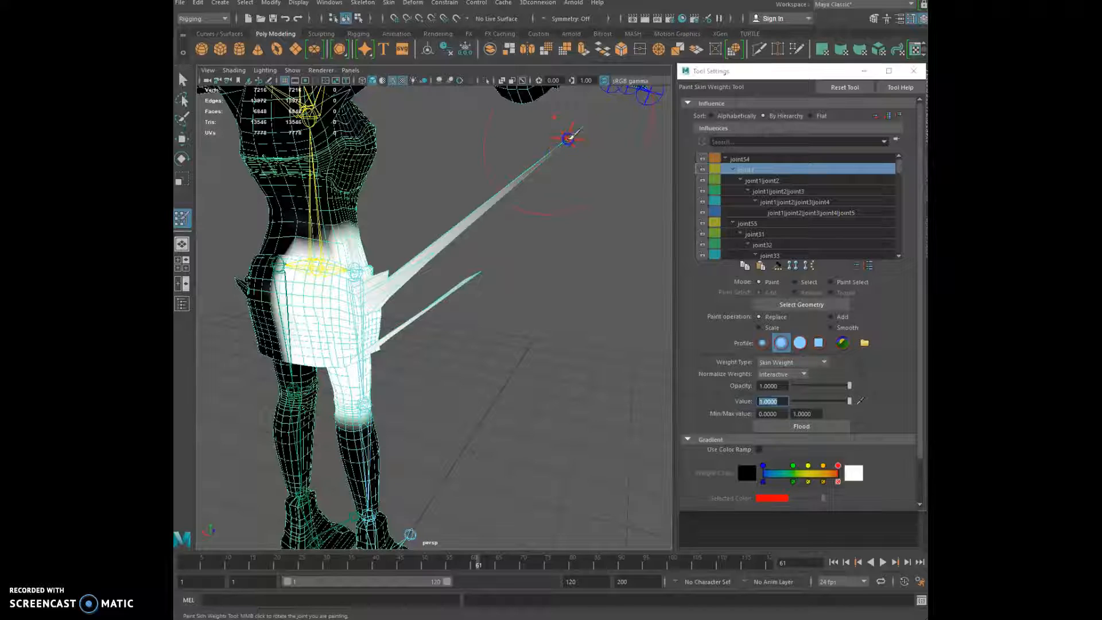
drag(540, 161, 518, 179)
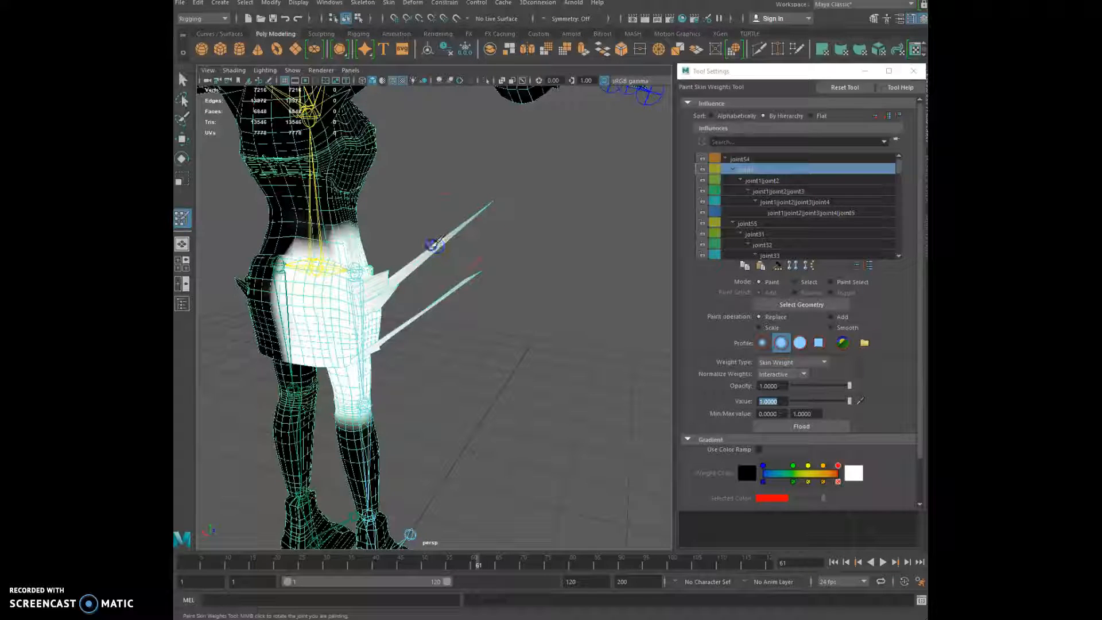
drag(458, 246, 473, 216)
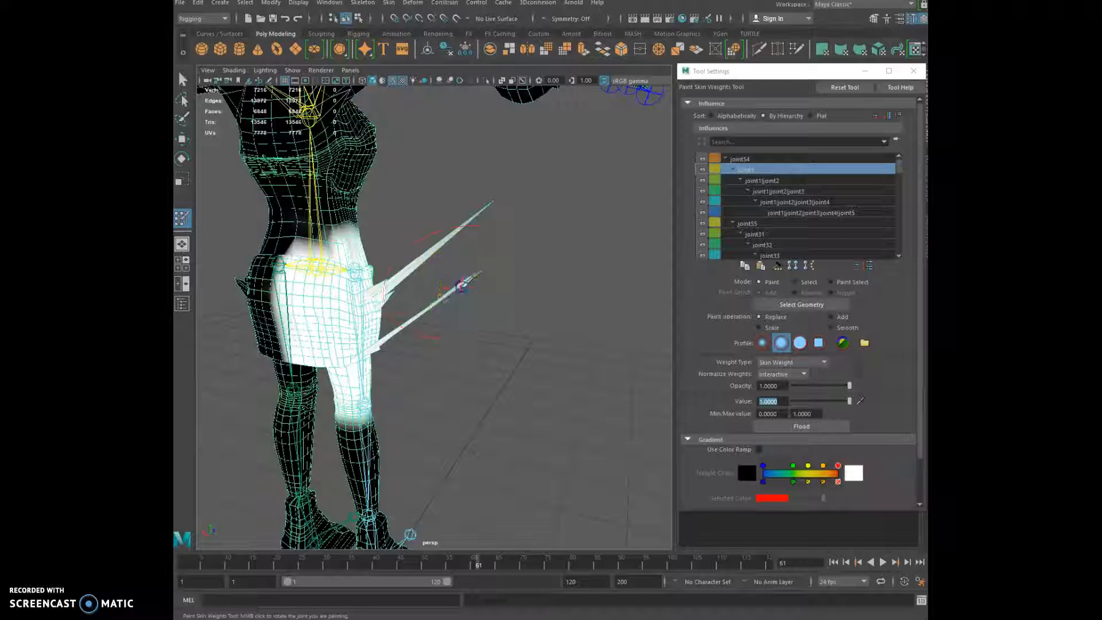
alt+drag(543, 249, 381, 252)
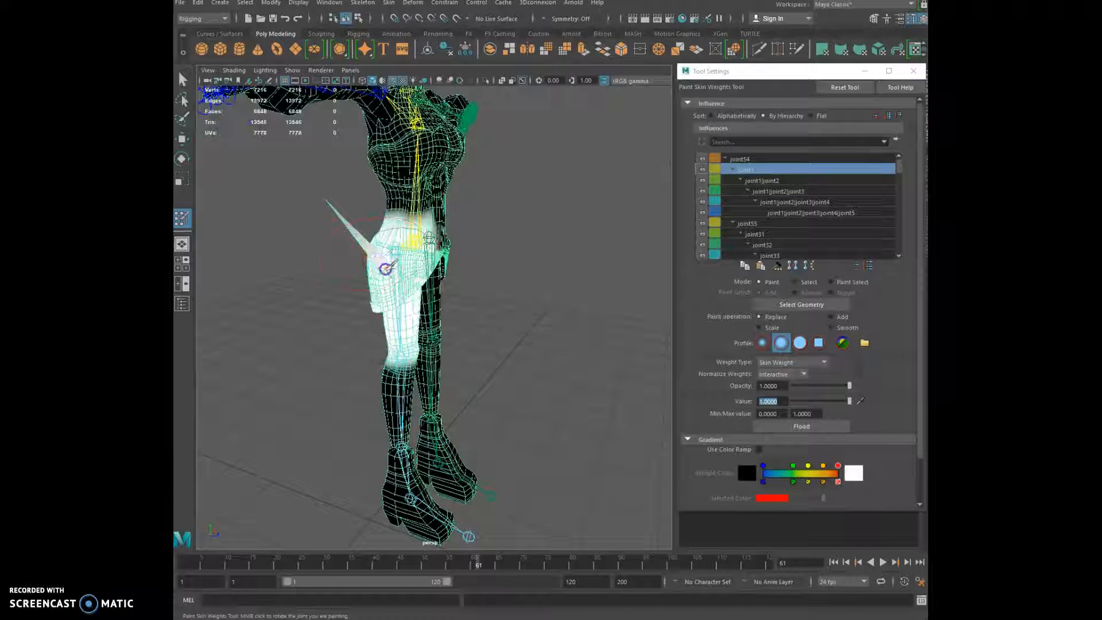
alt+drag(379, 295, 465, 278)
alt+drag(357, 284, 252, 291)
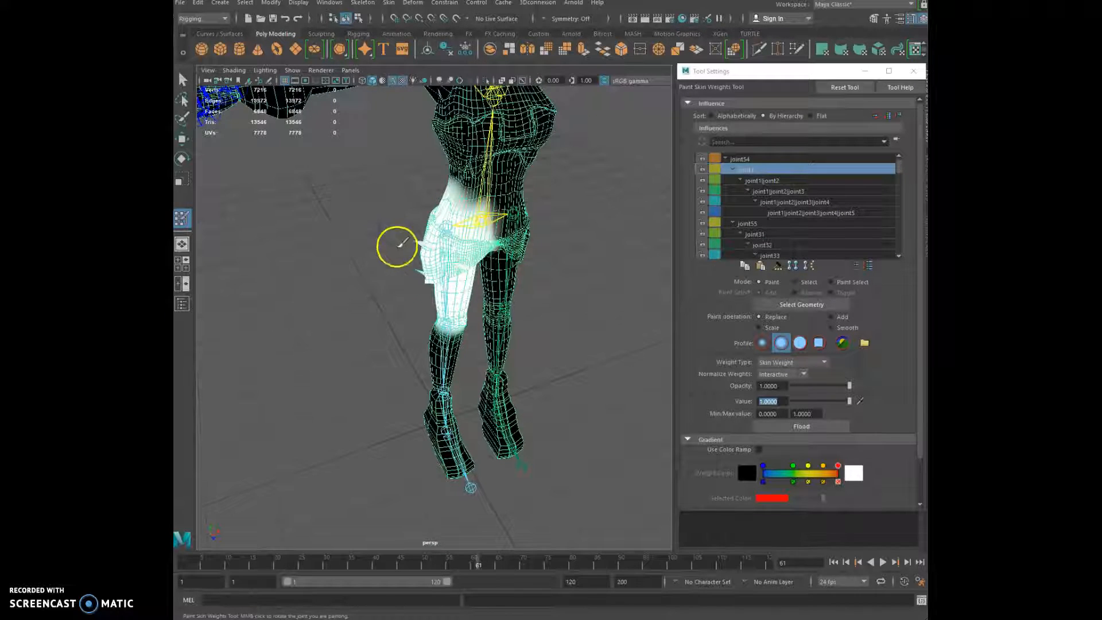
alt+drag(397, 247, 467, 233)
Orbit around the hip, leg and torso to check joint1's full-weight coverage
scroll(411, 278, up, 4)
alt+drag(411, 278, 485, 280)
scroll(479, 269, down, 2)
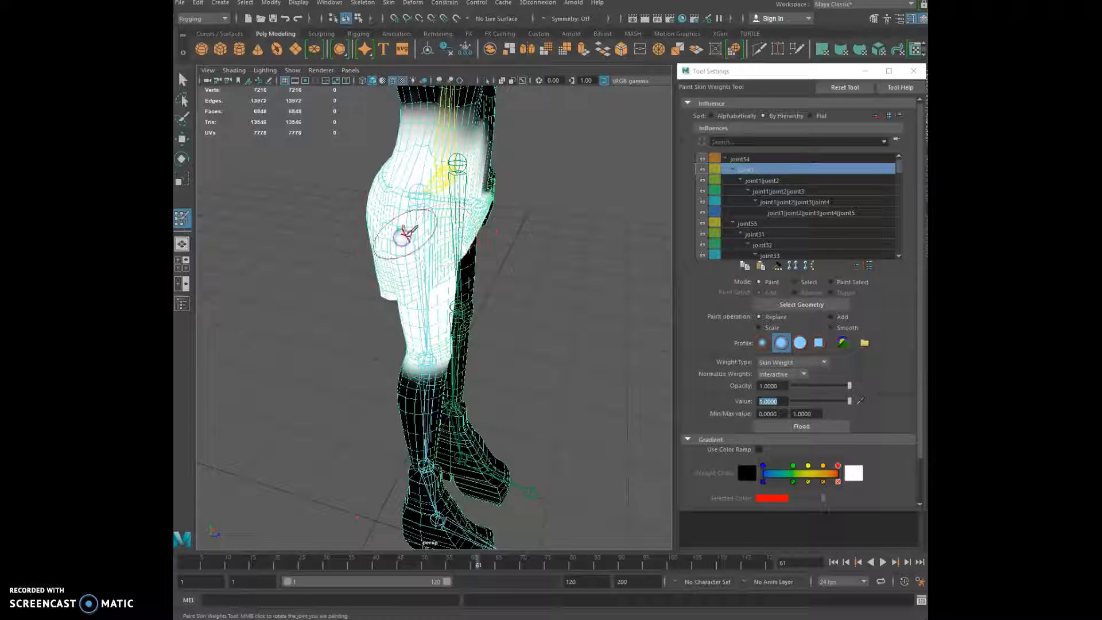
alt+drag(418, 241, 539, 224)
alt+drag(340, 246, 211, 241)
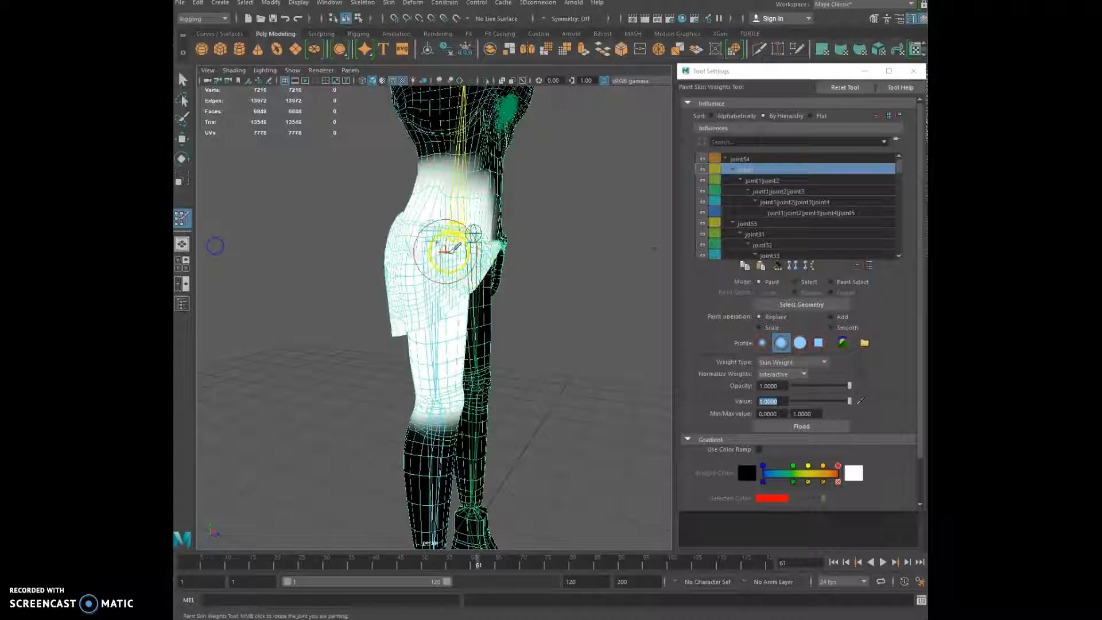
alt+drag(417, 261, 341, 298)
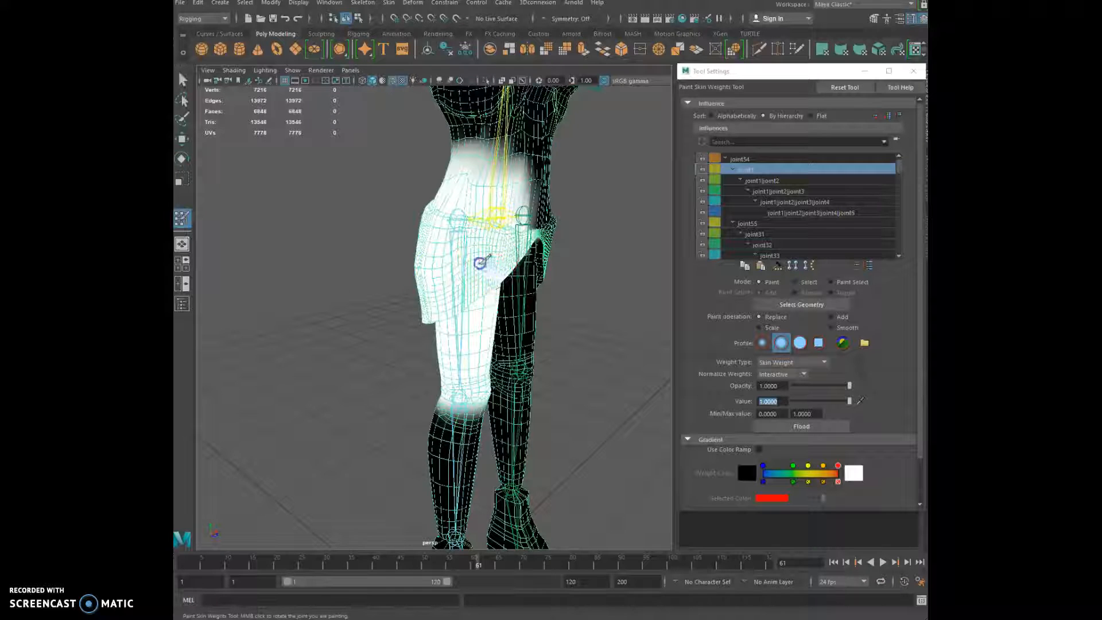
alt+drag(485, 261, 501, 265)
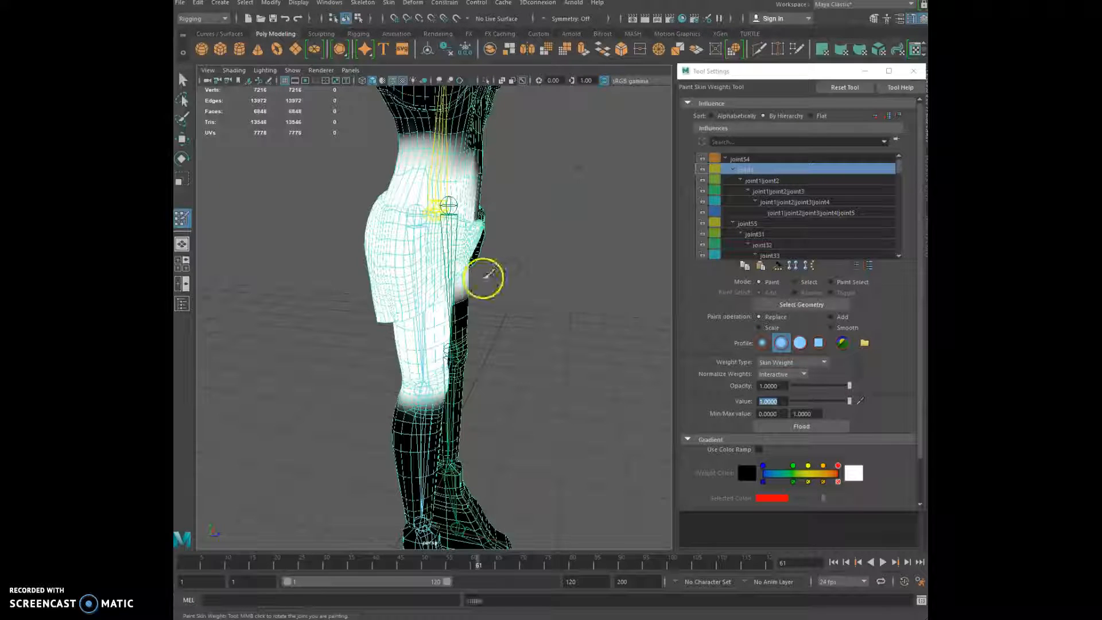
scroll(410, 241, up, 3)
scroll(413, 241, down, 5)
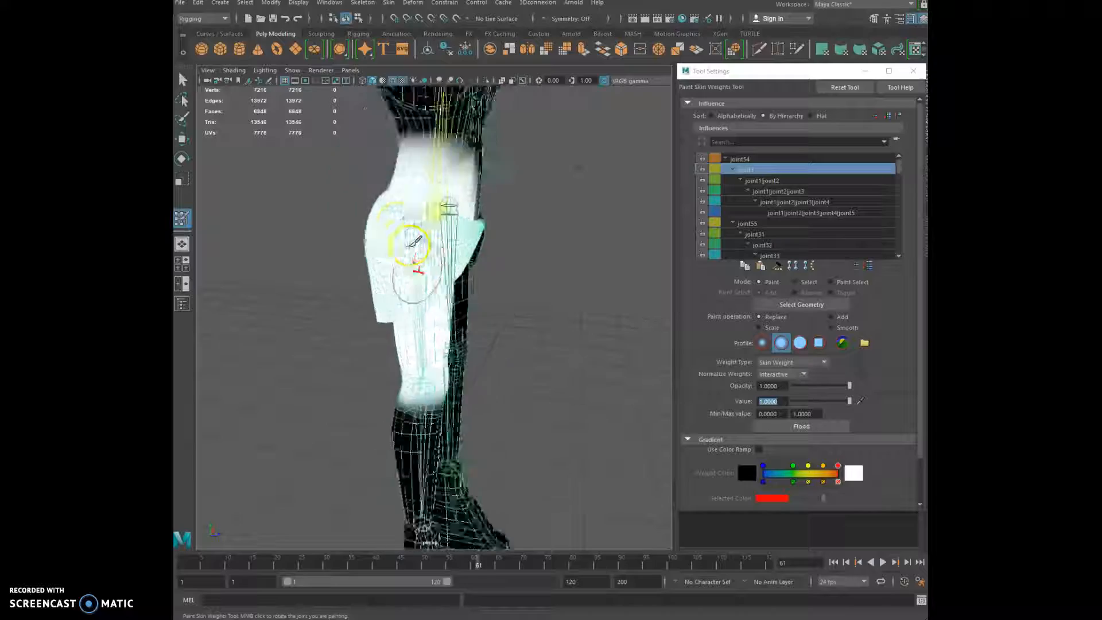
alt+drag(411, 248, 298, 231)
alt+middle_drag(523, 201, 413, 377)
alt+drag(402, 369, 534, 287)
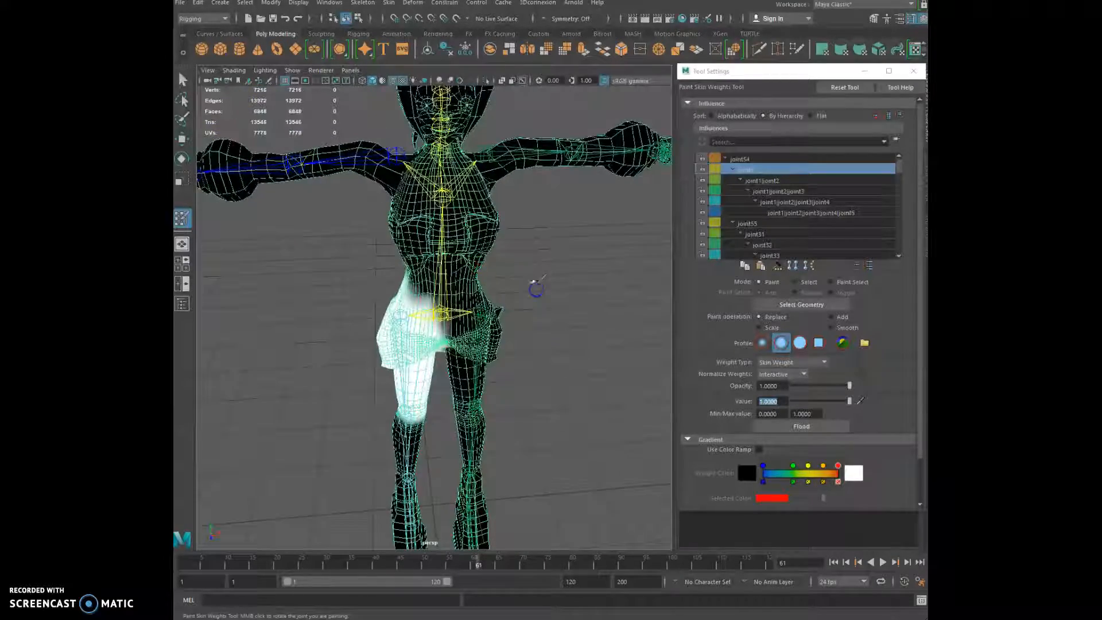
Preview the skin weights of joint2, joint3 and joint4 down the leg
click(775, 181)
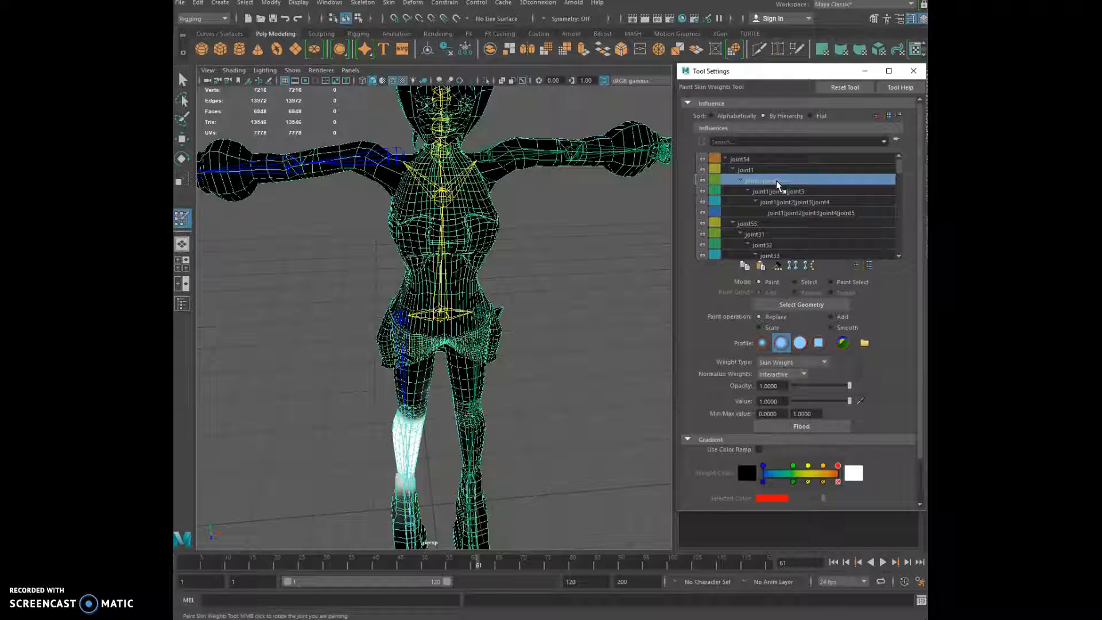
click(778, 192)
click(778, 205)
scroll(777, 213, down, 3)
scroll(775, 214, up, 1)
scroll(773, 213, down, 1)
Select joint55, then the upper-arm joint joint31, and inspect its weights around the arm
click(743, 193)
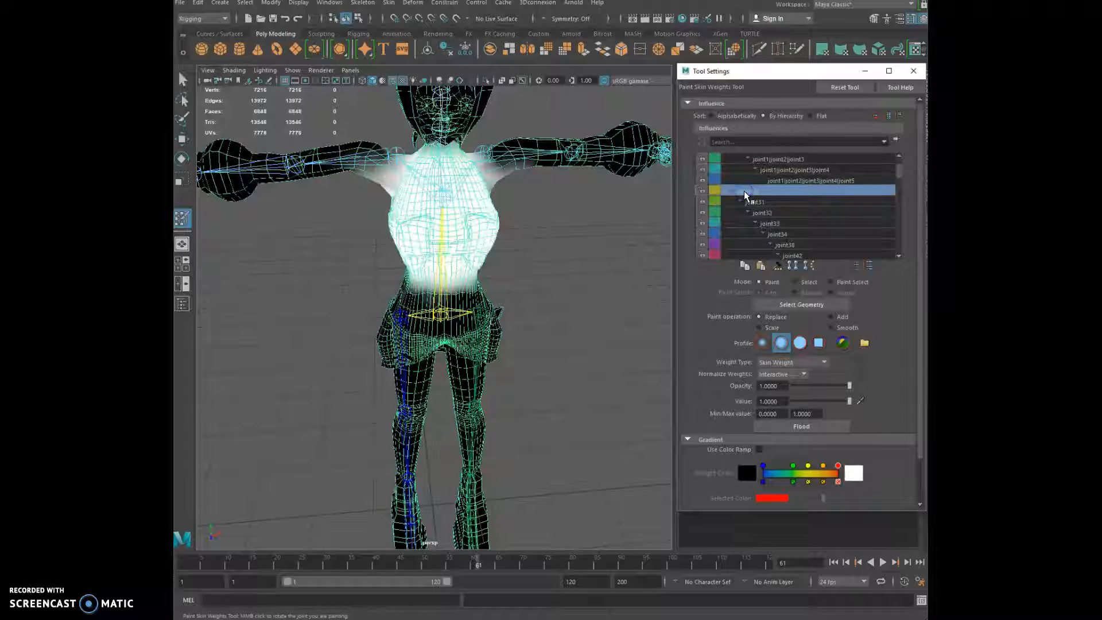
click(752, 203)
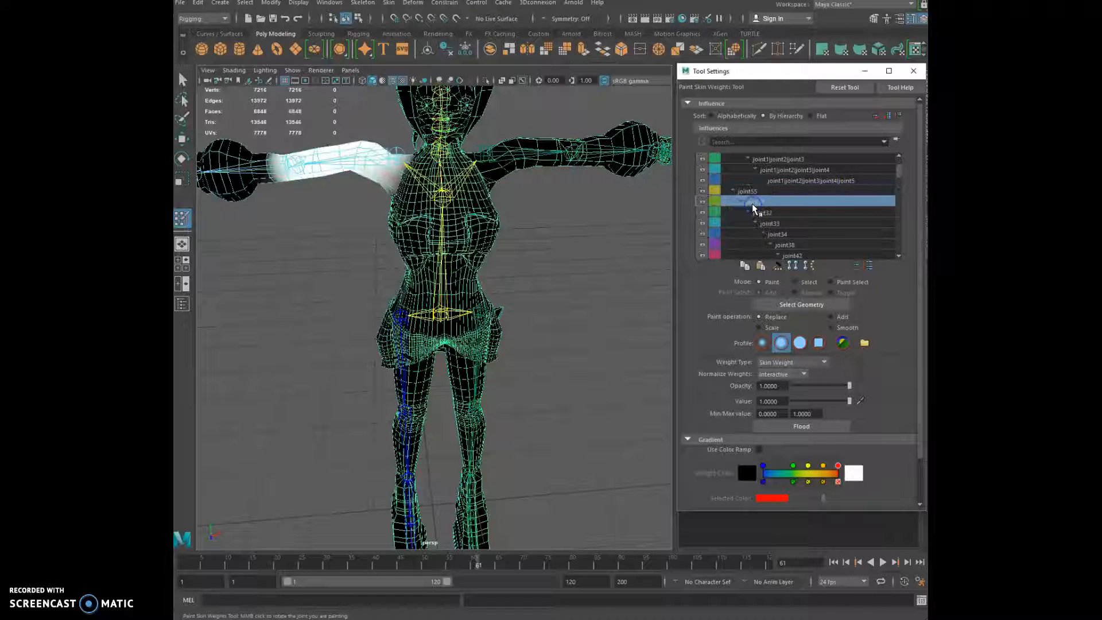
alt+drag(298, 188, 509, 179)
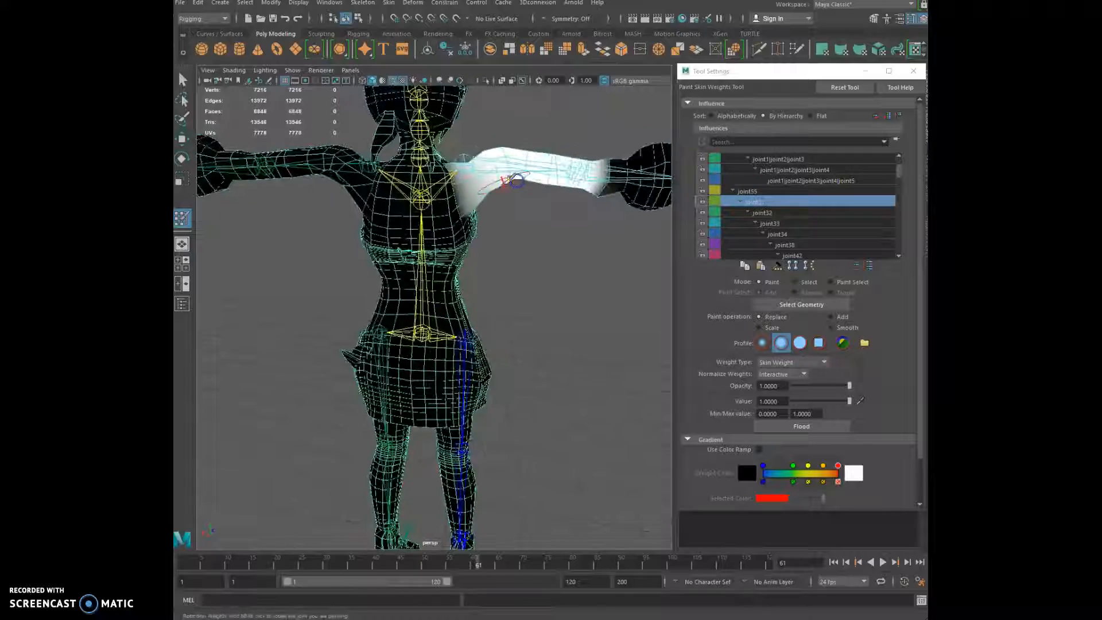
scroll(508, 179, up, 3)
alt+middle_drag(509, 179, 446, 276)
alt+drag(445, 275, 434, 247)
alt+drag(348, 245, 332, 180)
alt+drag(438, 229, 379, 240)
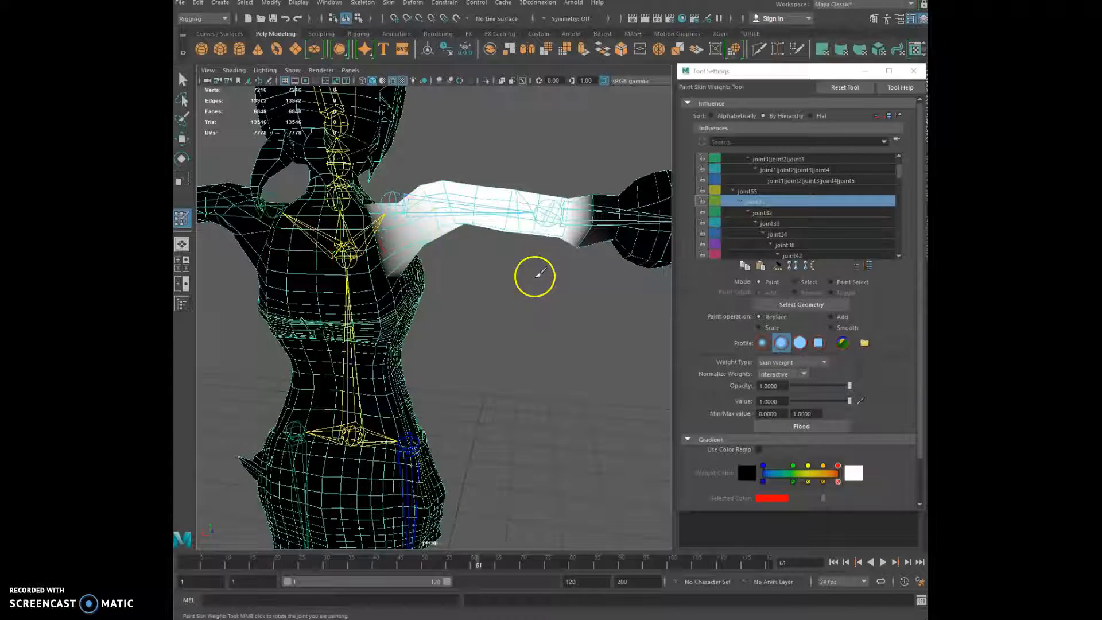
mouse_move(459, 211)
alt+mouse_down()
mouse_move(398, 262)
mouse_move(566, 258)
mouse_move(647, 277)
mouse_move(652, 260)
mouse_move(509, 270)
mouse_move(418, 253)
mouse_move(422, 263)
mouse_move(438, 236)
mouse_move(427, 240)
mouse_move(519, 244)
mouse_move(275, 287)
mouse_move(296, 193)
mouse_move(457, 239)
mouse_move(563, 248)
mouse_move(580, 207)
alt+mouse_up()
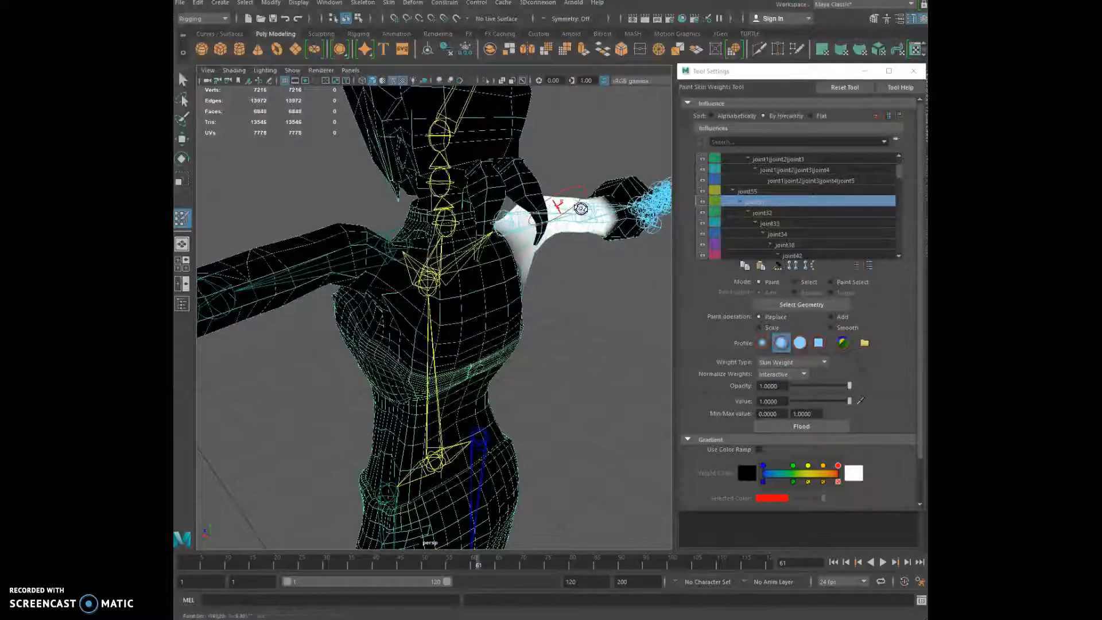
Orbit to the front to confirm the upper arm's full weight coverage
scroll(436, 303, down, 4)
alt+drag(376, 322, 567, 331)
scroll(396, 337, up, 4)
scroll(359, 341, down, 4)
mouse_move(427, 315)
alt+mouse_down()
mouse_move(420, 310)
mouse_move(430, 331)
alt+mouse_up()
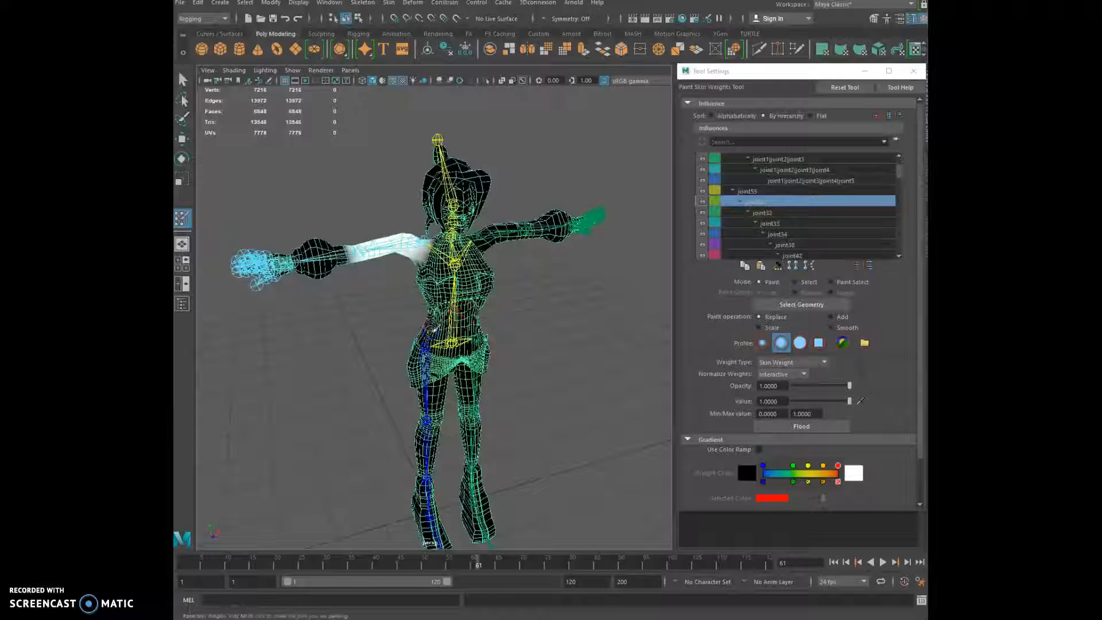
With the Move tool, test-bend an arm, undo it, then move the arm IK handle to bend the forearm
click(182, 139)
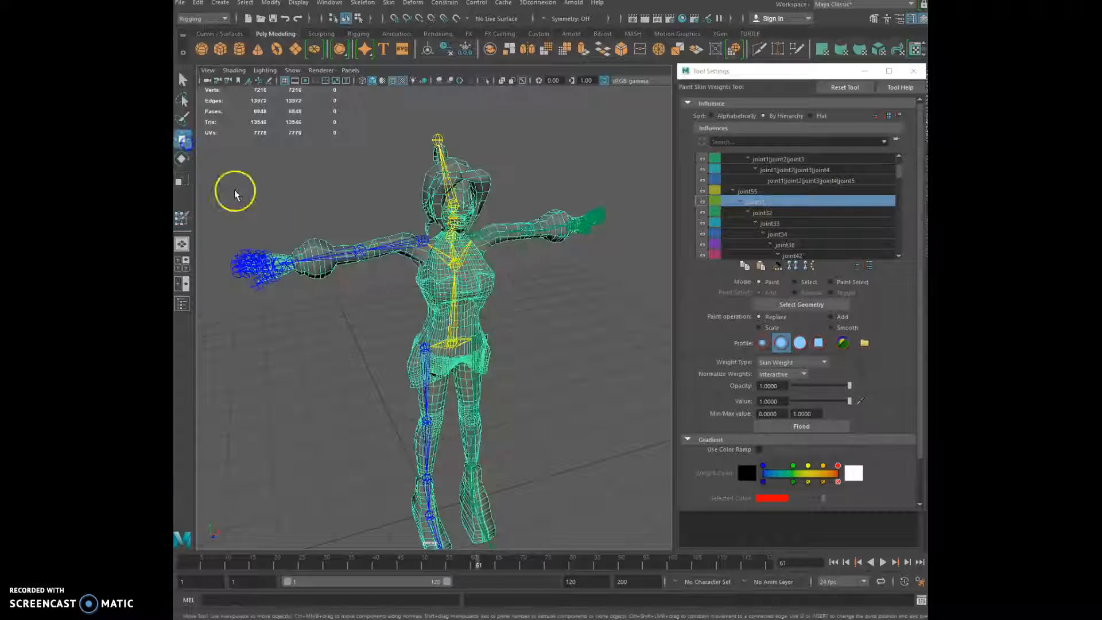
drag(306, 264, 364, 346)
key(ctrl+z)
key(ctrl+z)
click(313, 252)
drag(349, 265, 356, 263)
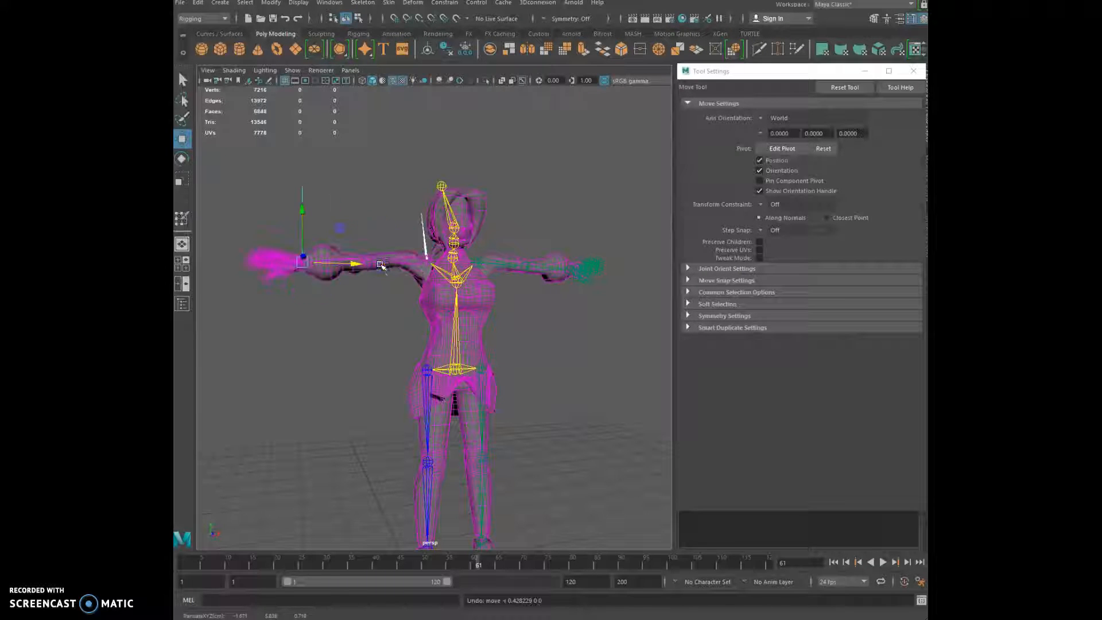
Pull the other wrist's IK handle to bend that arm, then reselect the skinned mesh
click(568, 270)
drag(615, 273, 585, 271)
alt+drag(618, 315, 558, 305)
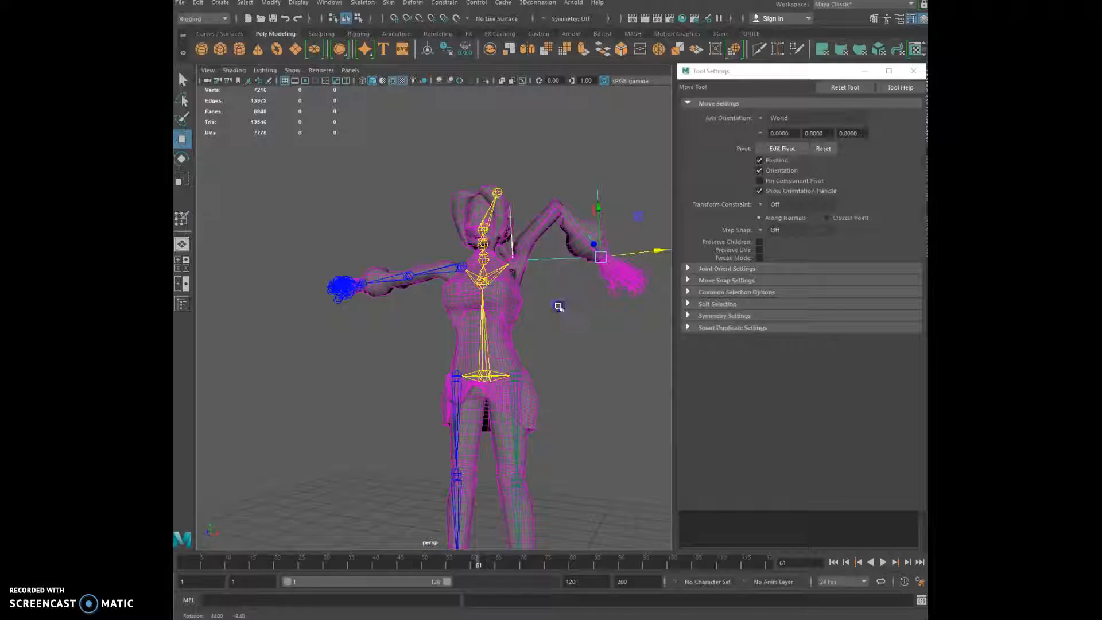
scroll(573, 315, up, 3)
alt+middle_drag(573, 315, 435, 408)
scroll(435, 407, up, 2)
alt+drag(447, 387, 459, 356)
alt+drag(449, 374, 448, 383)
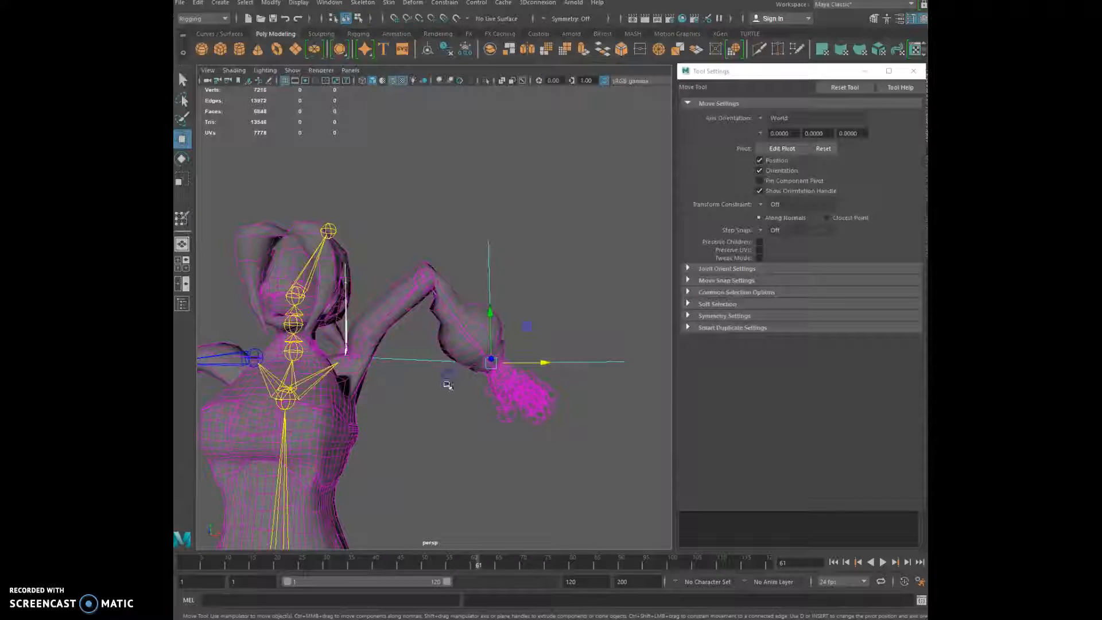
alt+drag(404, 428, 253, 374)
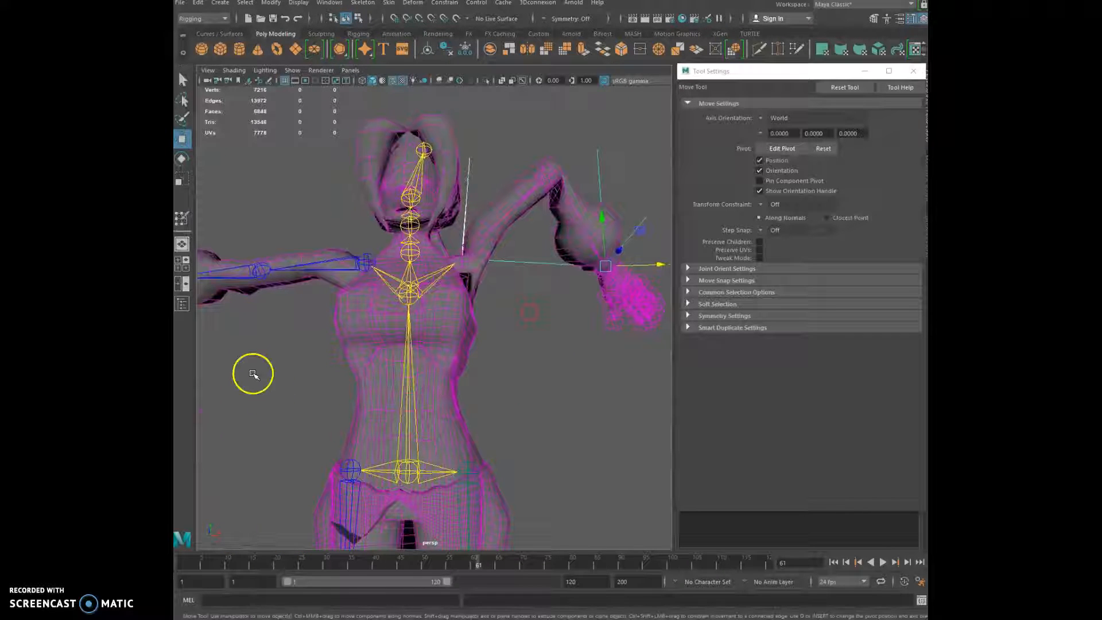
click(337, 323)
Reactivate Paint Skin Weights and step from joint32 down the Influences list to the forearm joint joint9
click(182, 223)
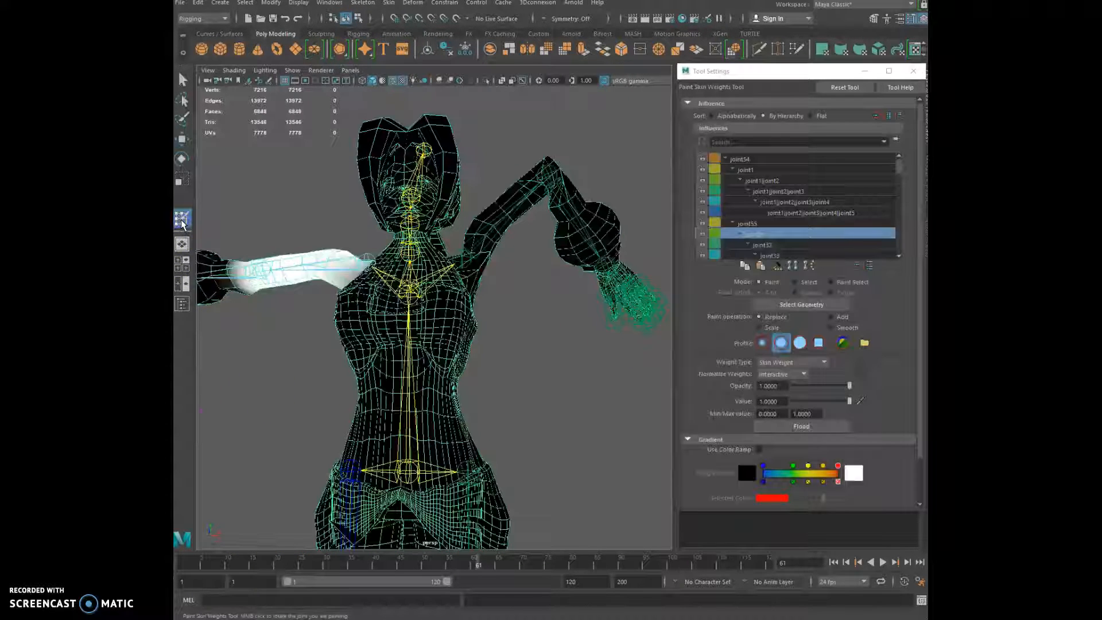
click(762, 245)
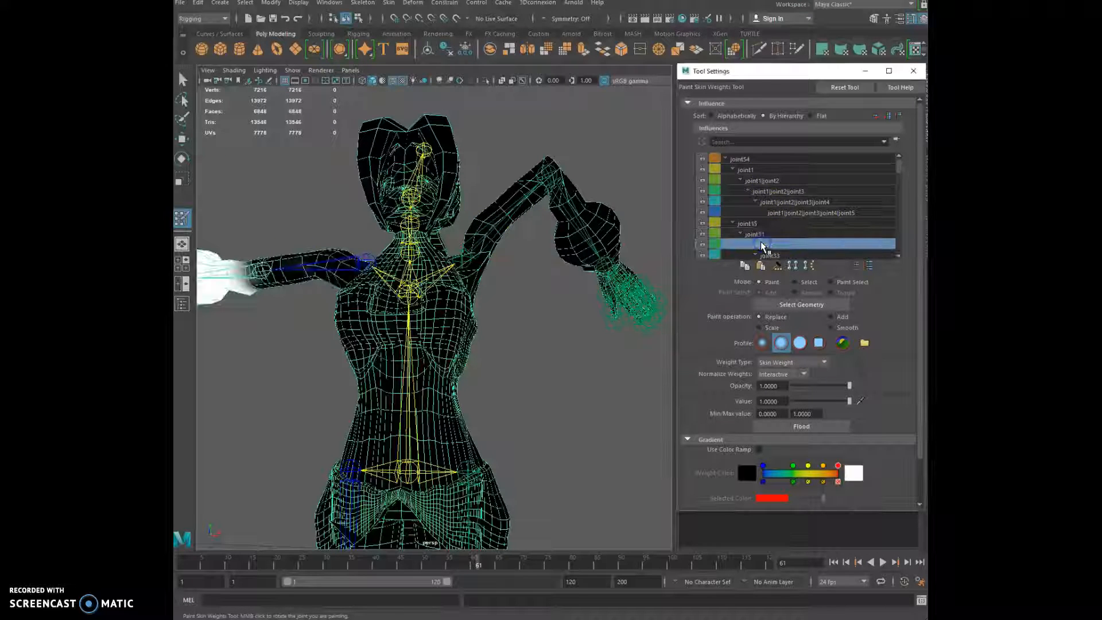
key(Down)
key(Down)
key(Down)
key(Down)
key(Down)
key(Down)
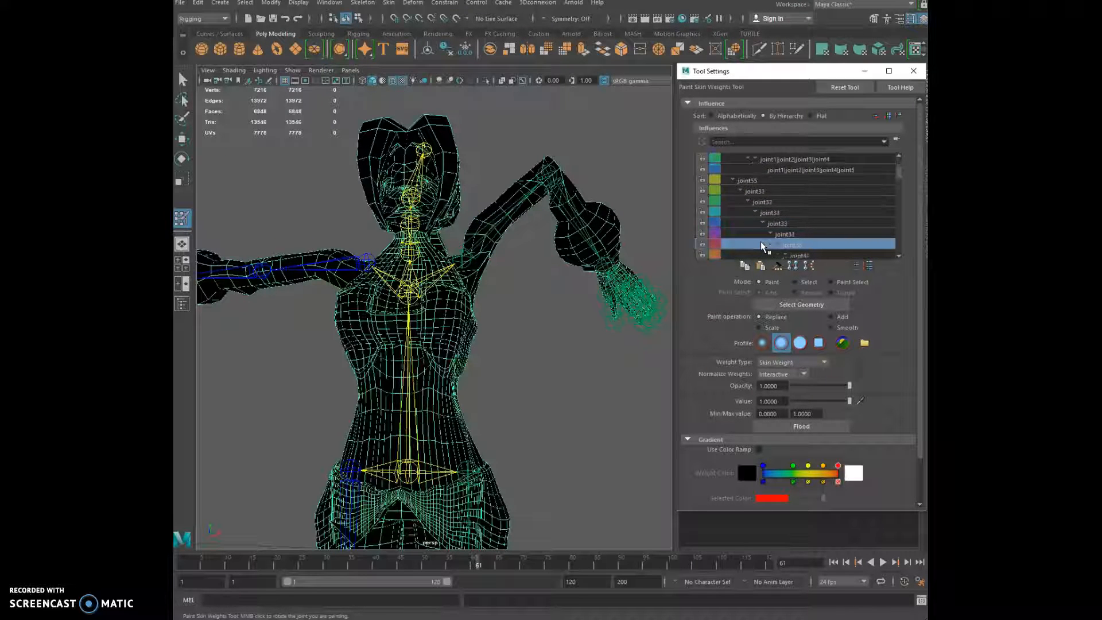
key(Down)
key(Down)
key(Down)
key(Down)
key(Down)
key(Down)
key(Down)
key(Down)
key(Down)
key(Down)
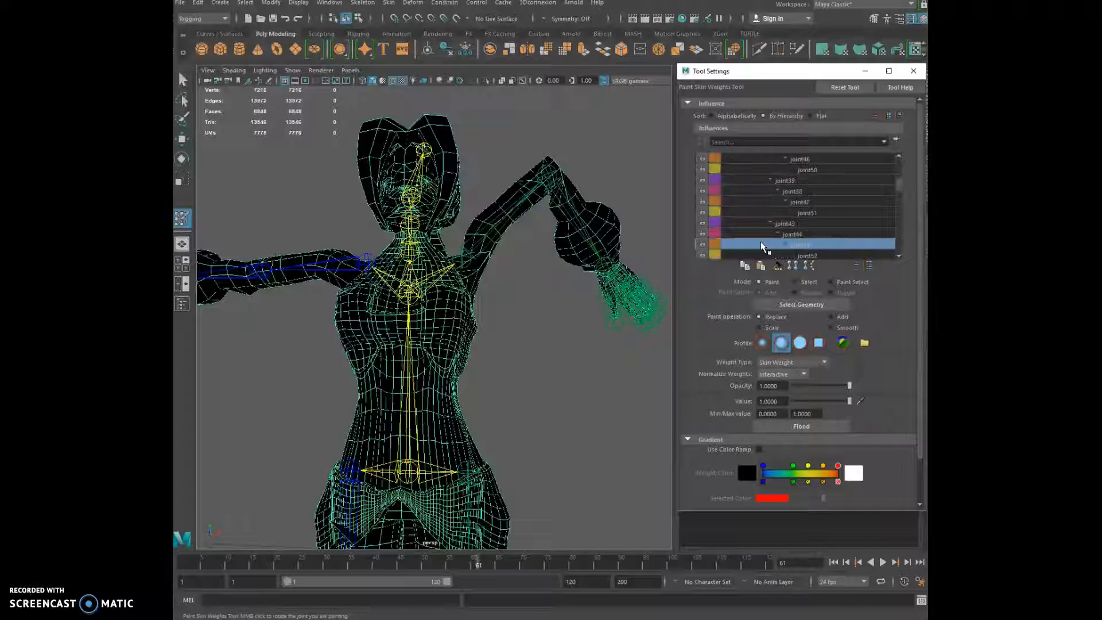
key(Down)
key(Down)
key(Down)
key(Down)
key(Down)
key(Down)
key(Down)
key(Down)
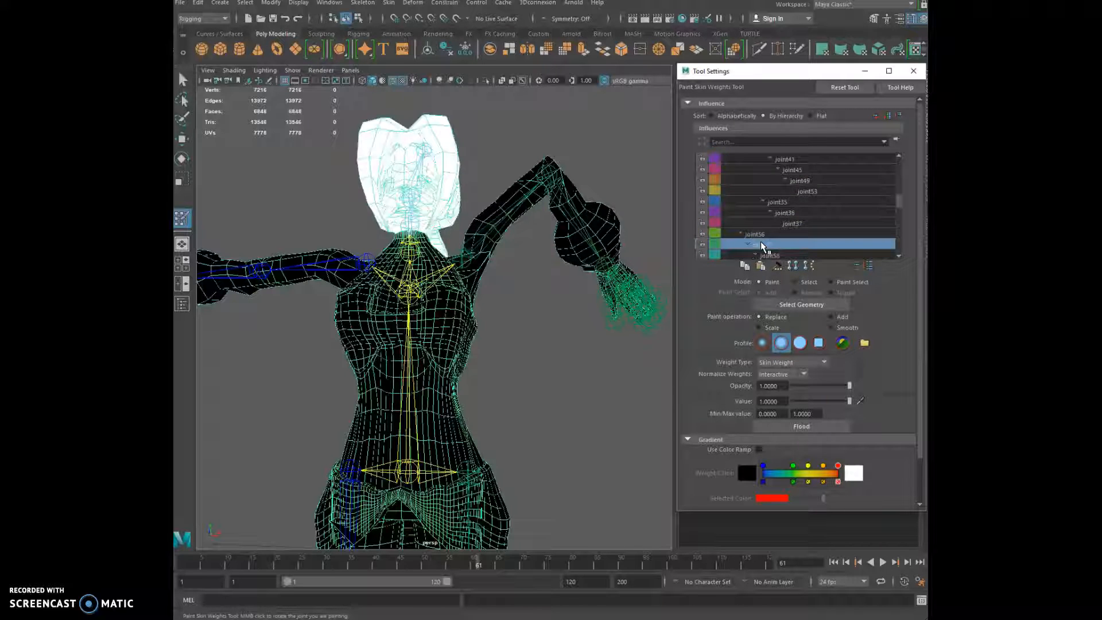
key(Down)
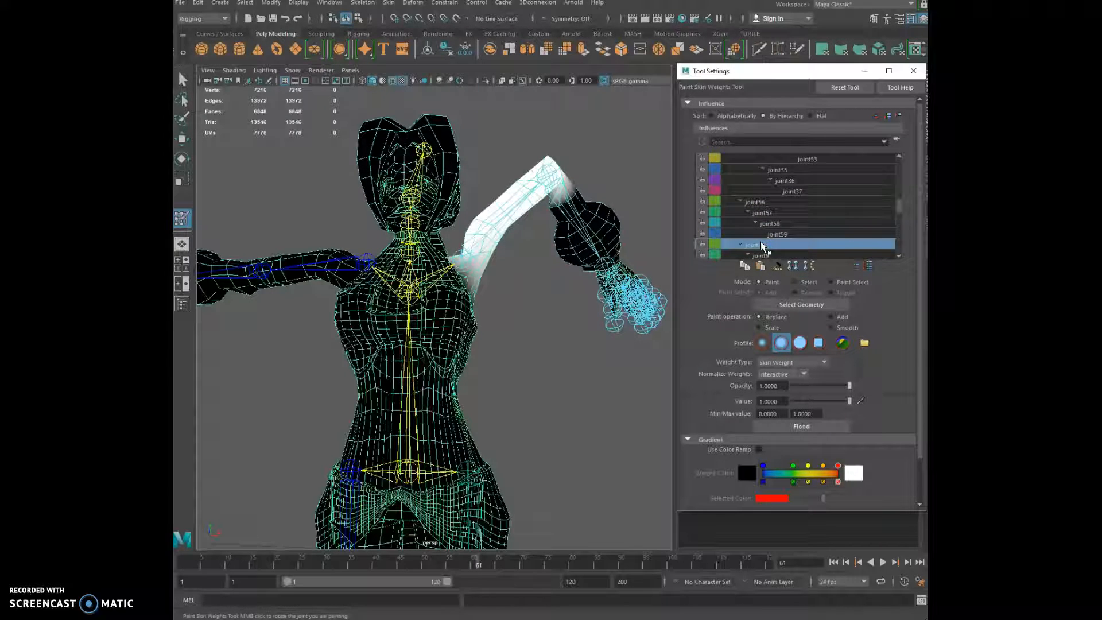
key(Down)
key(Down)
key(Up)
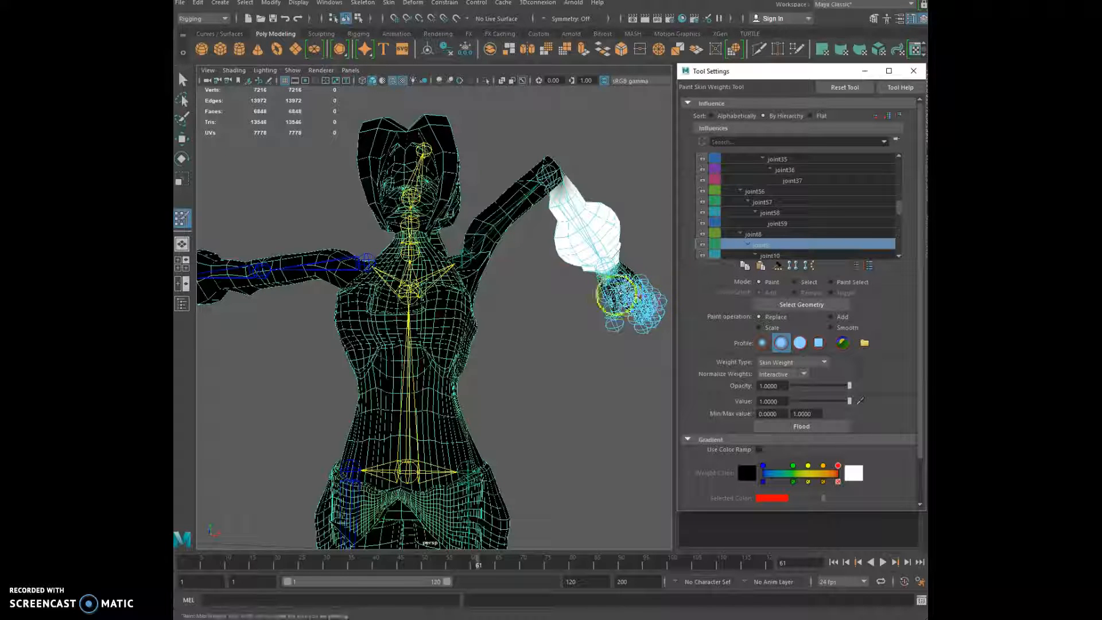
mouse_move(580, 256)
alt+mouse_down()
mouse_move(522, 285)
mouse_move(538, 234)
mouse_move(396, 258)
mouse_move(494, 203)
mouse_move(451, 241)
alt+mouse_up()
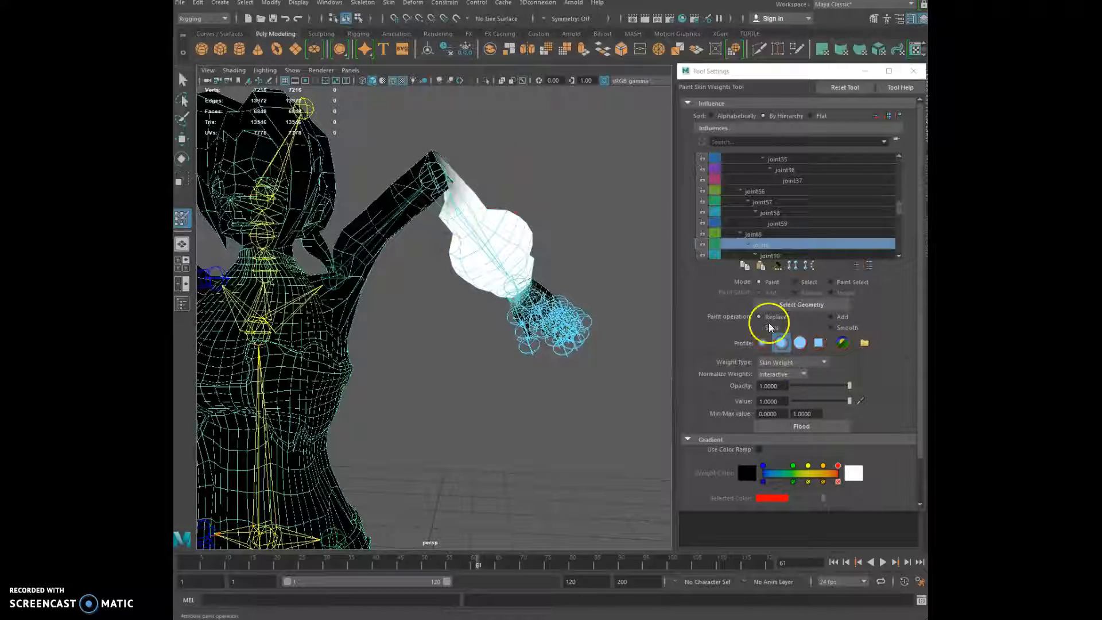
Switch the operation to Smooth and flood the forearm joint's weights three times
click(833, 330)
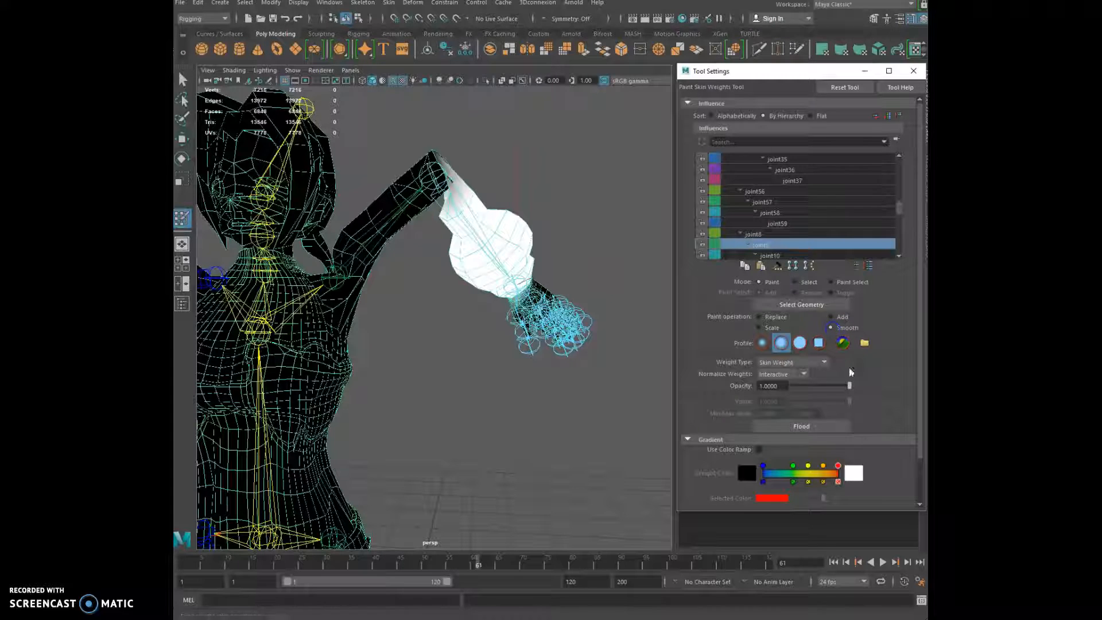
click(805, 429)
click(807, 430)
click(807, 430)
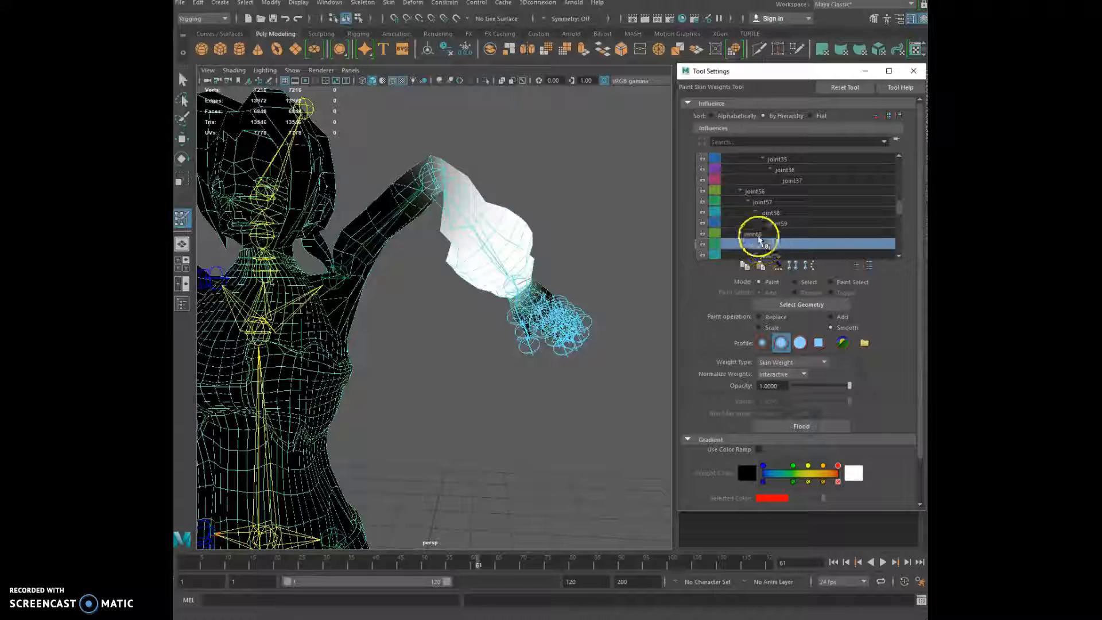
Select joint8 and flood-smooth its weights, keeping four passes over the upper arm
click(758, 234)
click(807, 426)
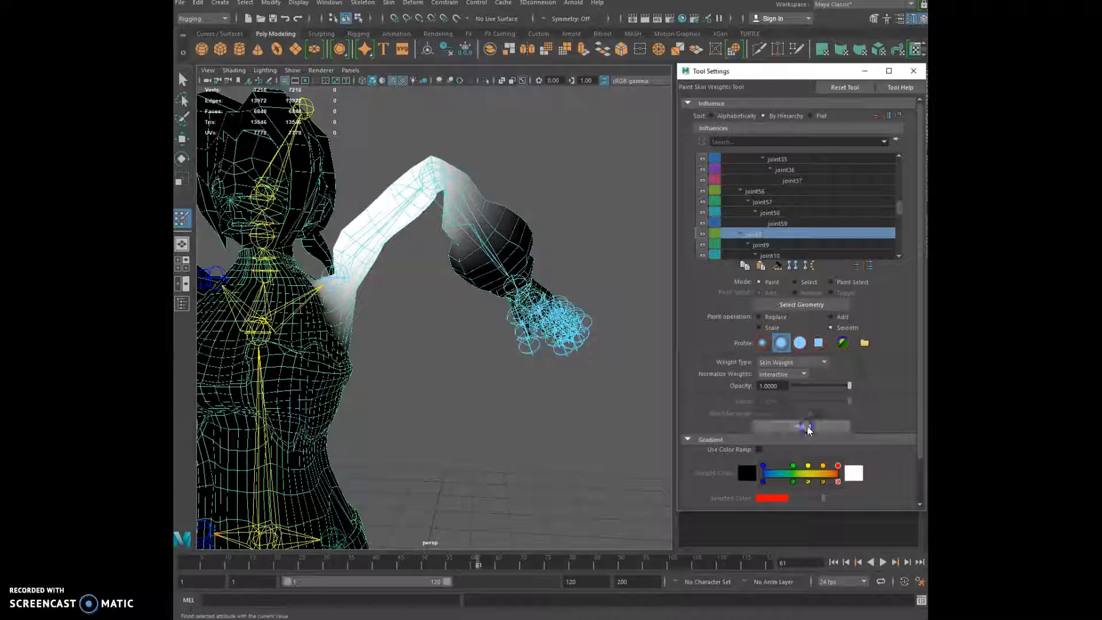
click(810, 429)
click(810, 428)
click(810, 428)
click(811, 428)
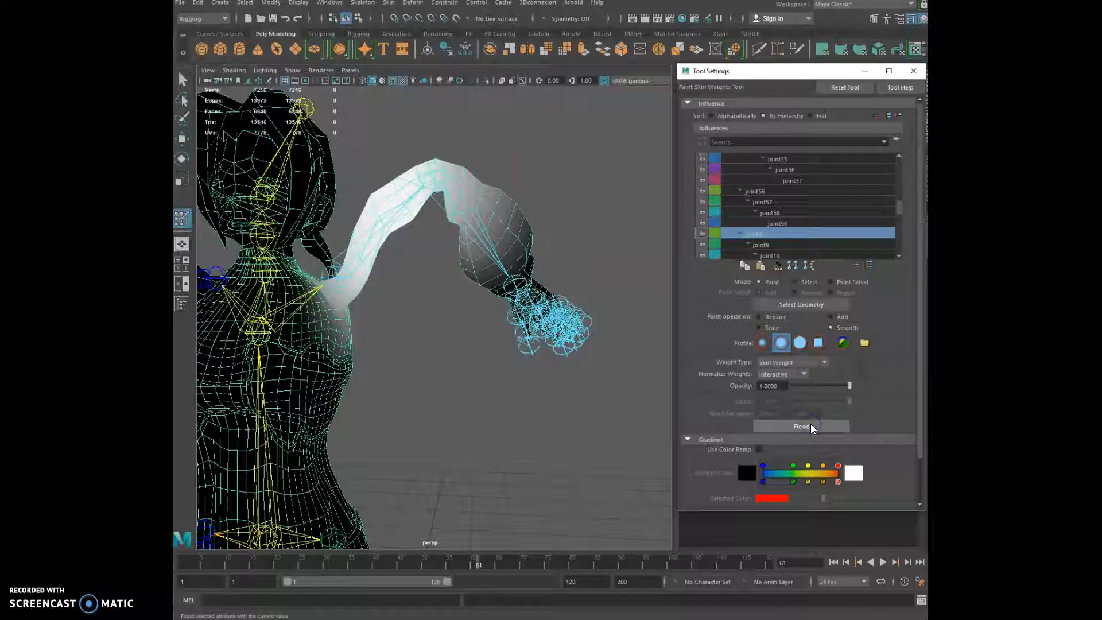
key(ctrl+z)
alt+drag(472, 386, 350, 351)
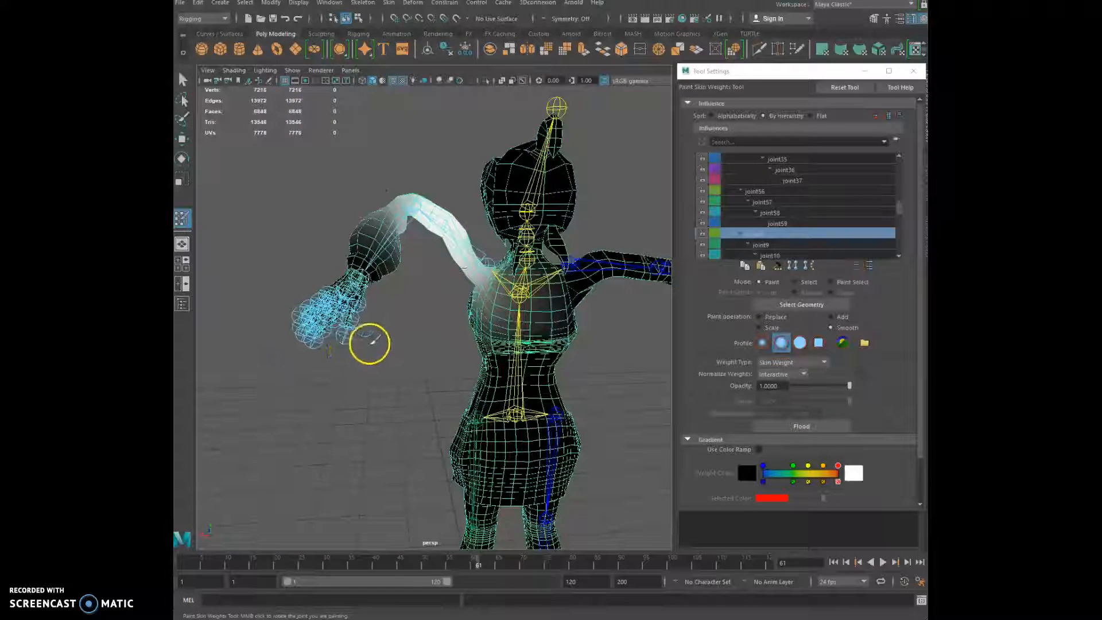
With the Move tool, swing the wrist IK handle down so the arm is horizontal
click(182, 140)
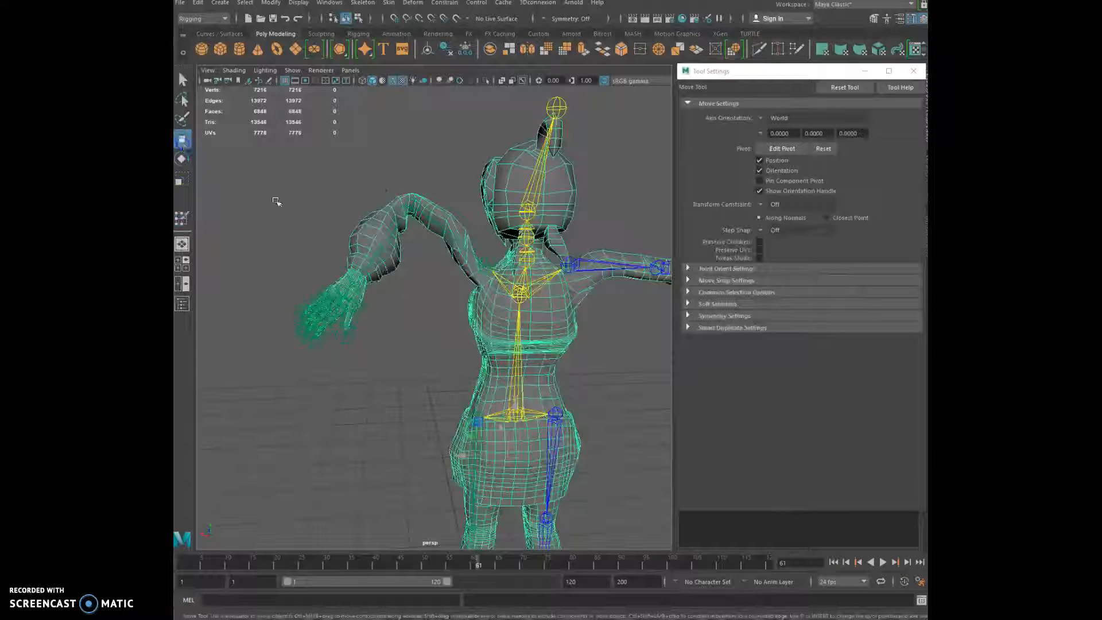
click(417, 271)
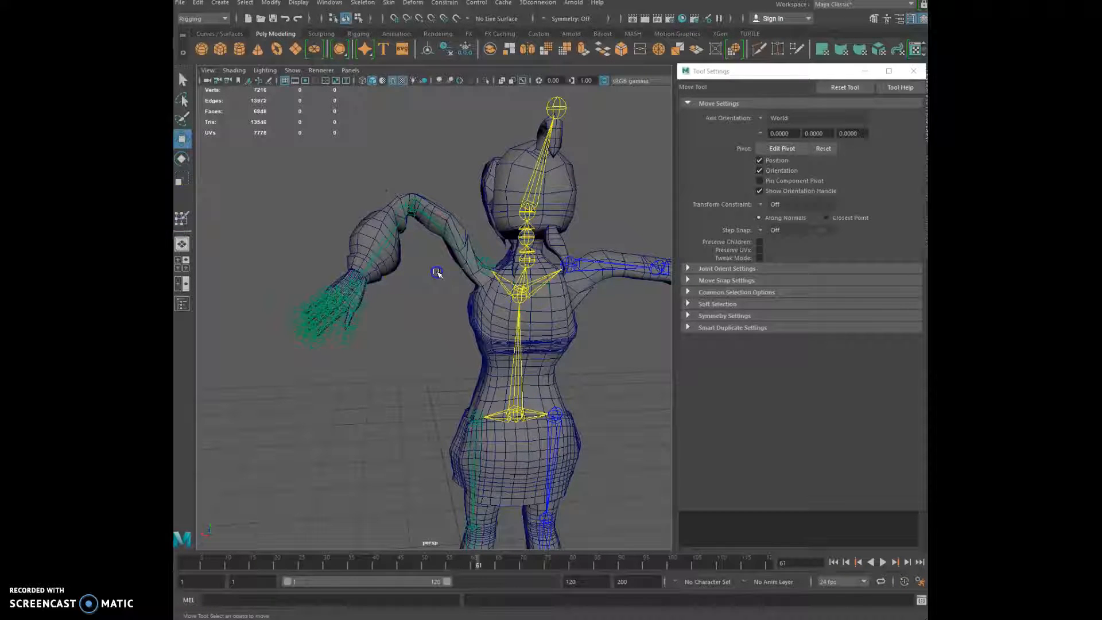
click(355, 159)
drag(337, 279, 259, 276)
Select the left leg's IK control and raise it on Y to bend the leg
alt+drag(330, 321, 535, 391)
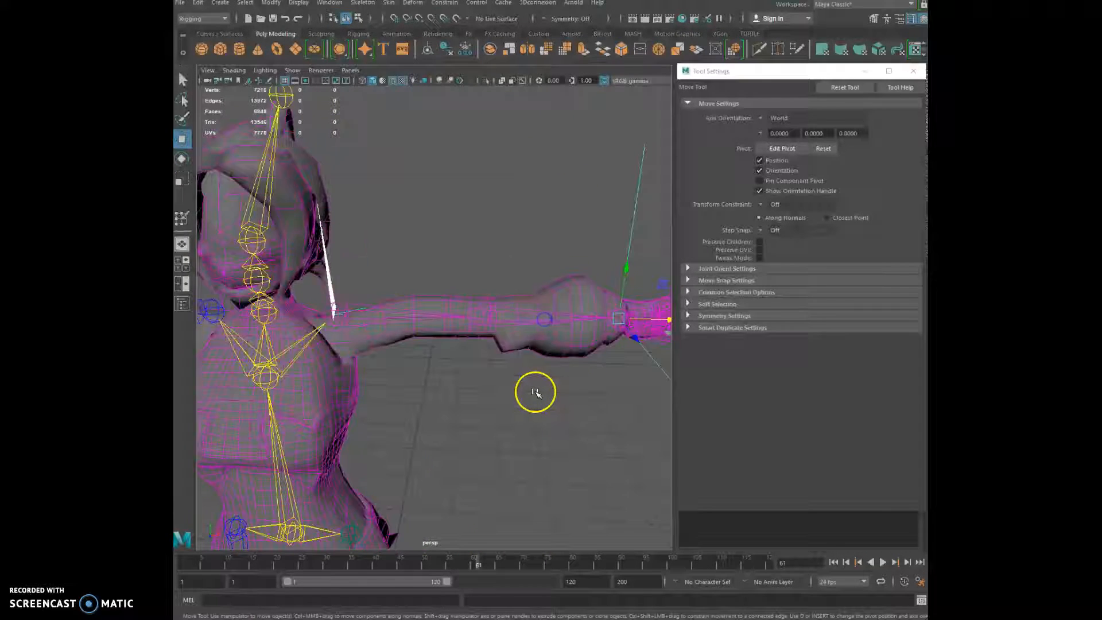
scroll(535, 391, down, 5)
alt+middle_drag(496, 388, 540, 274)
scroll(526, 354, up, 5)
alt+middle_drag(526, 354, 583, 229)
alt+drag(583, 229, 531, 268)
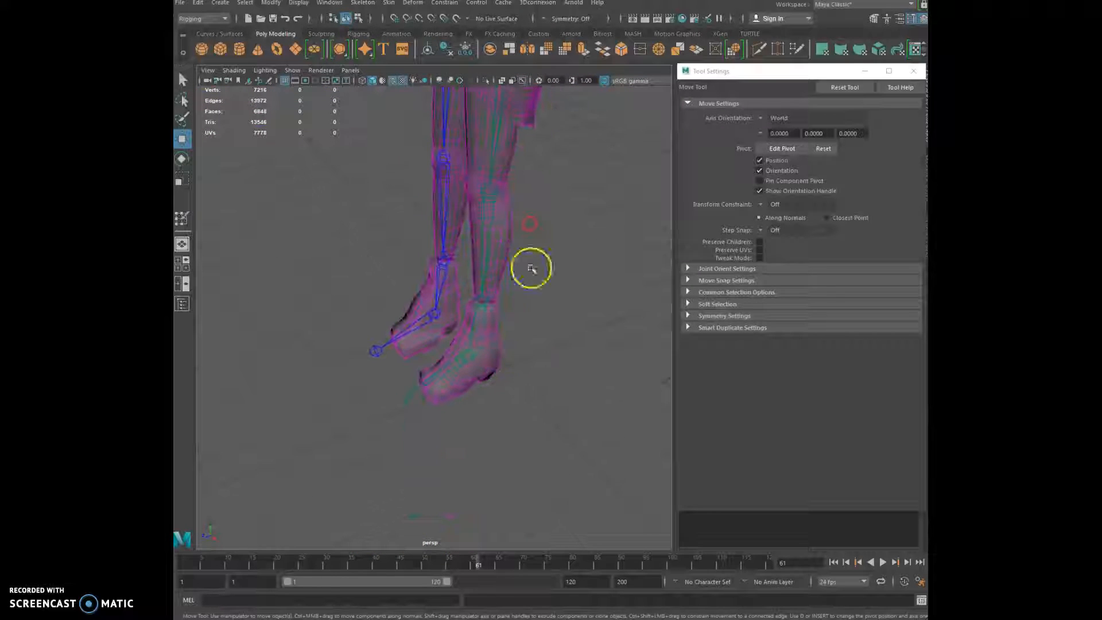
click(530, 346)
alt+drag(484, 389, 575, 381)
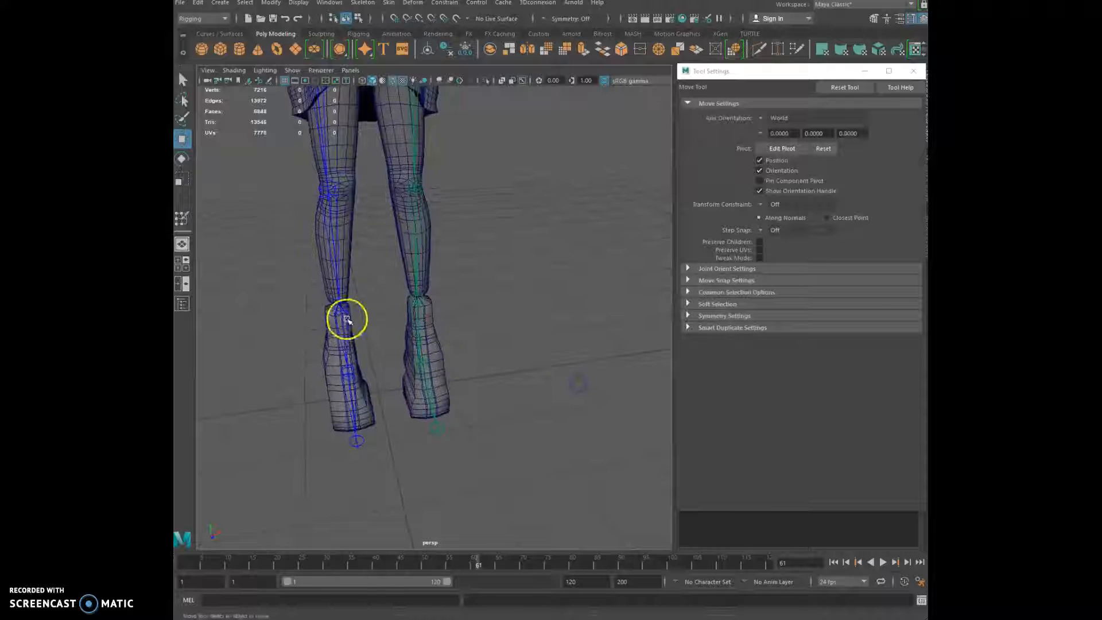
click(366, 306)
drag(334, 263, 329, 197)
scroll(362, 345, down, 5)
alt+drag(316, 335, 300, 319)
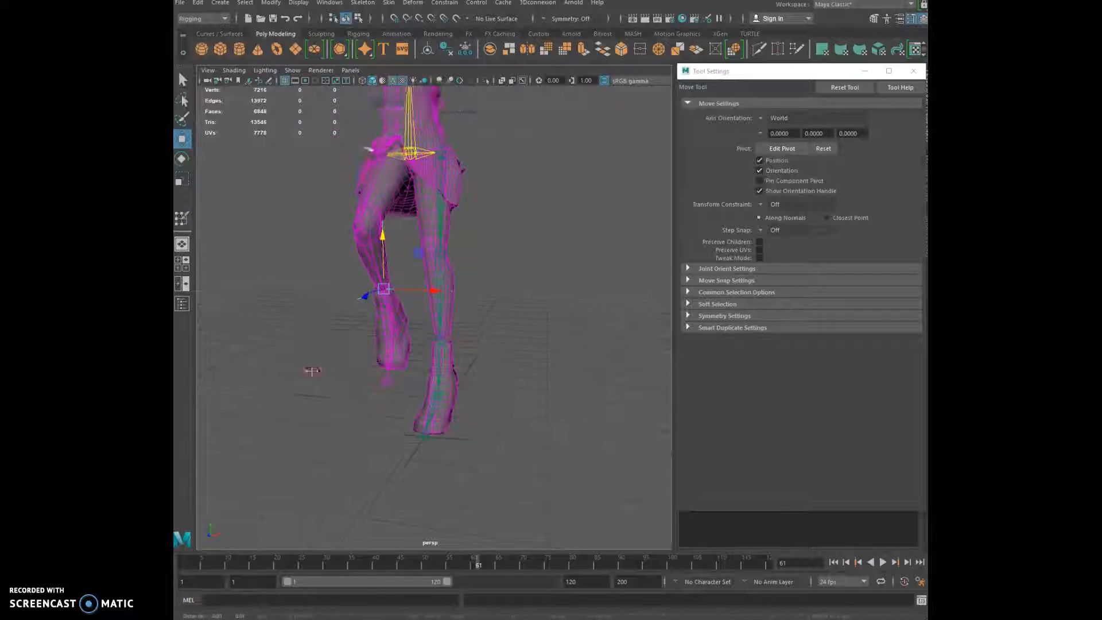
Lower the leg IK control on Y to straighten the leg
scroll(307, 372, up, 3)
alt+drag(315, 386, 386, 377)
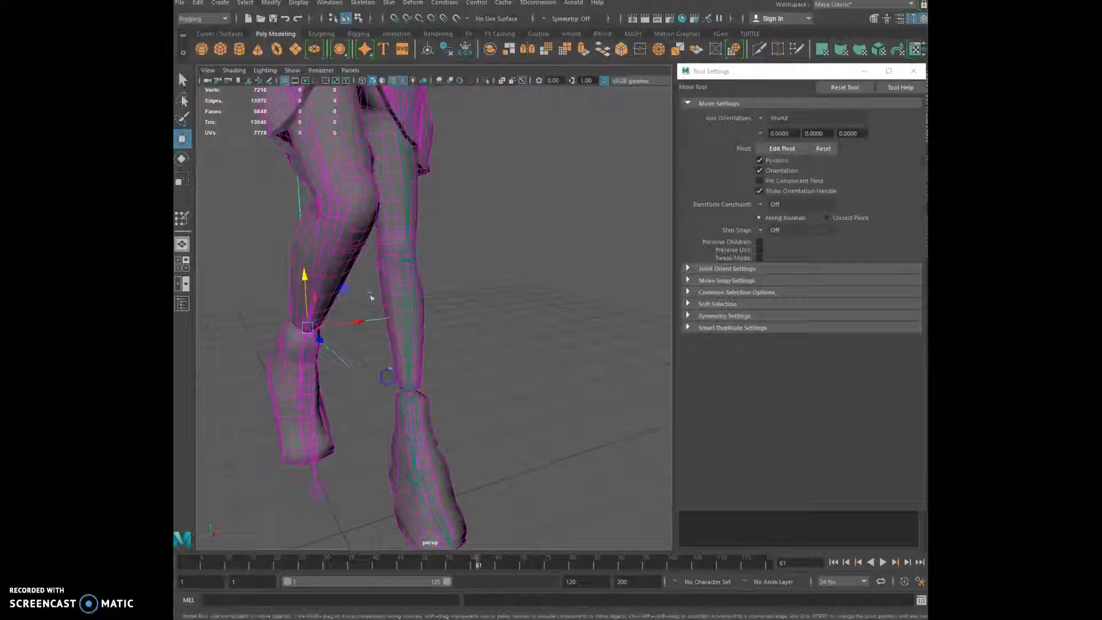
alt+drag(337, 181, 412, 186)
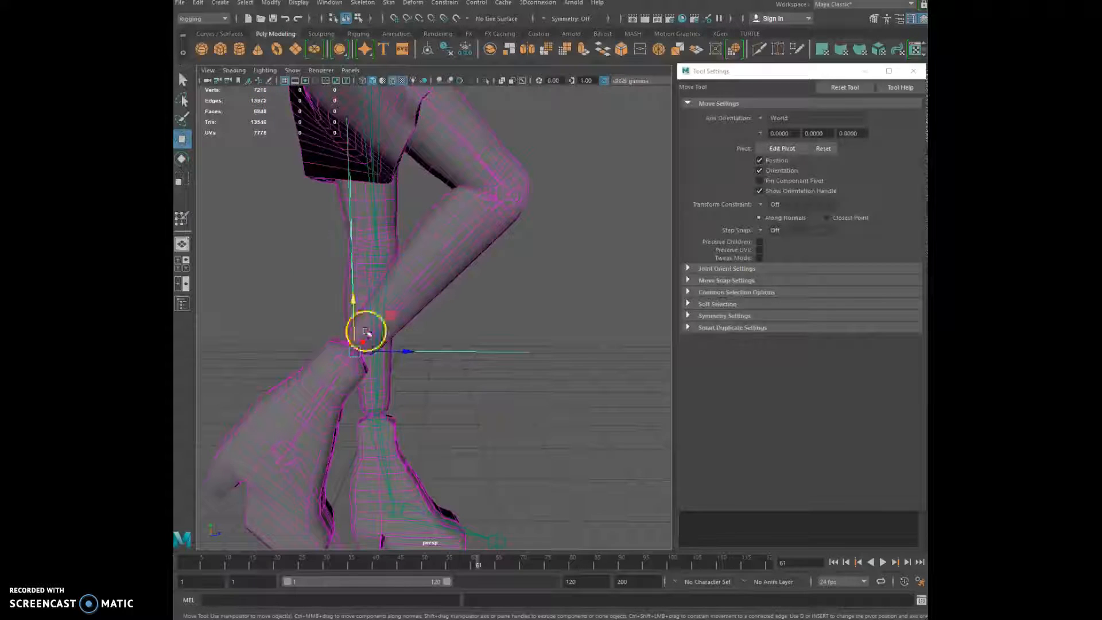
drag(356, 312, 403, 332)
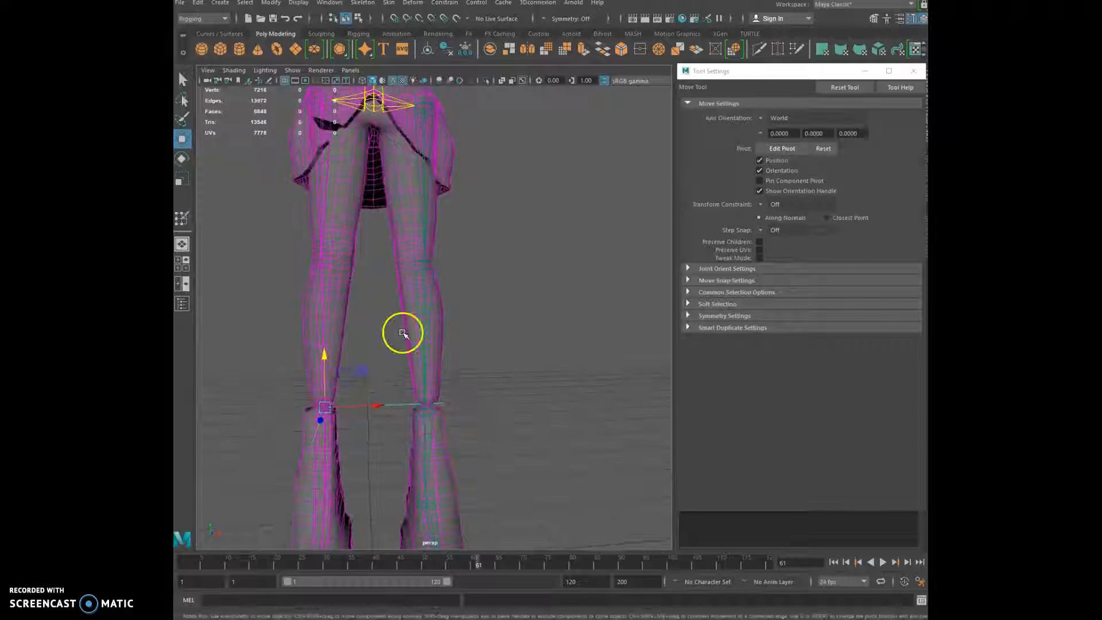
Orbit and zoom around the knees and ankles to inspect the deformation
scroll(401, 338, down, 3)
alt+middle_drag(401, 338, 458, 264)
scroll(381, 394, up, 9)
alt+middle_drag(374, 396, 460, 325)
alt+drag(459, 325, 497, 319)
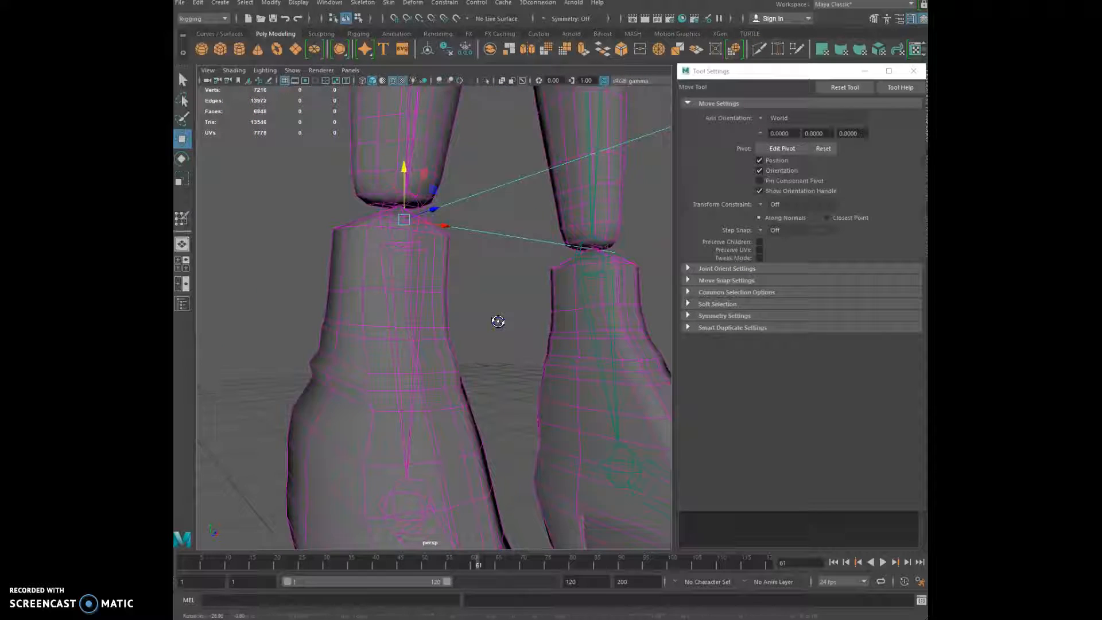
scroll(495, 325, down, 5)
scroll(496, 326, down, 5)
alt+drag(574, 329, 408, 364)
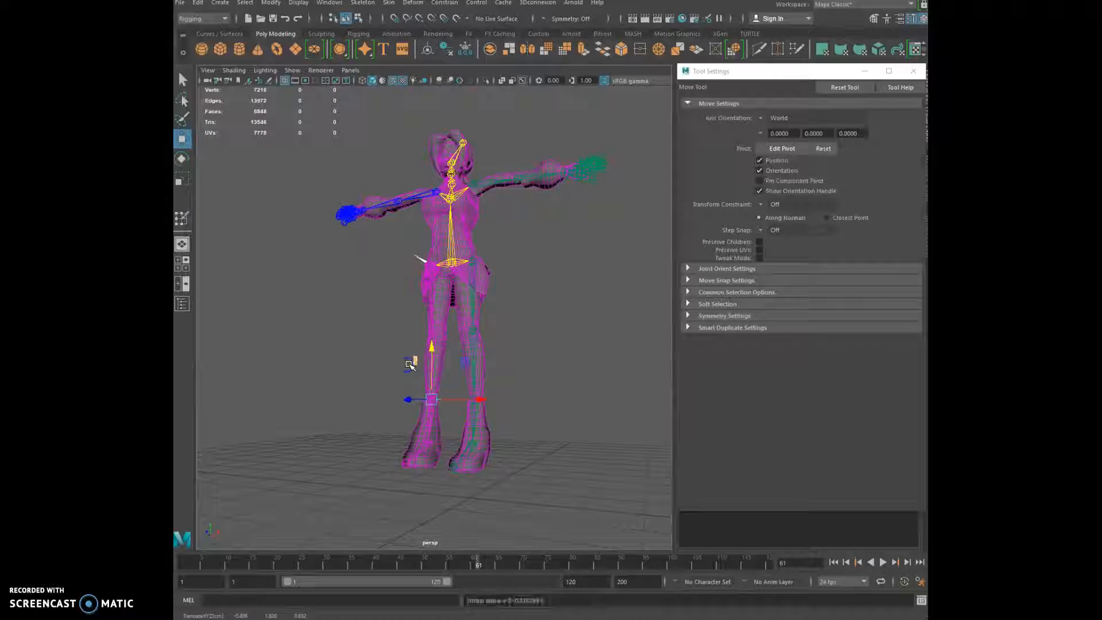
Drag the left wrist IK handle down and inward so the hand hangs beside the hip
alt+drag(575, 292, 518, 425)
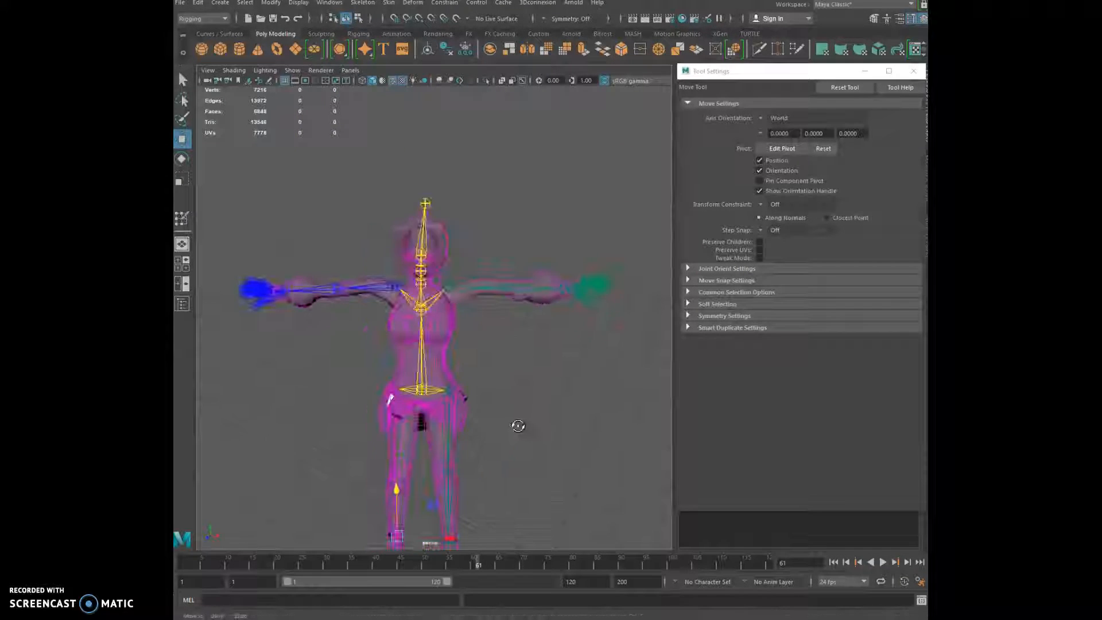
scroll(516, 427, up, 4)
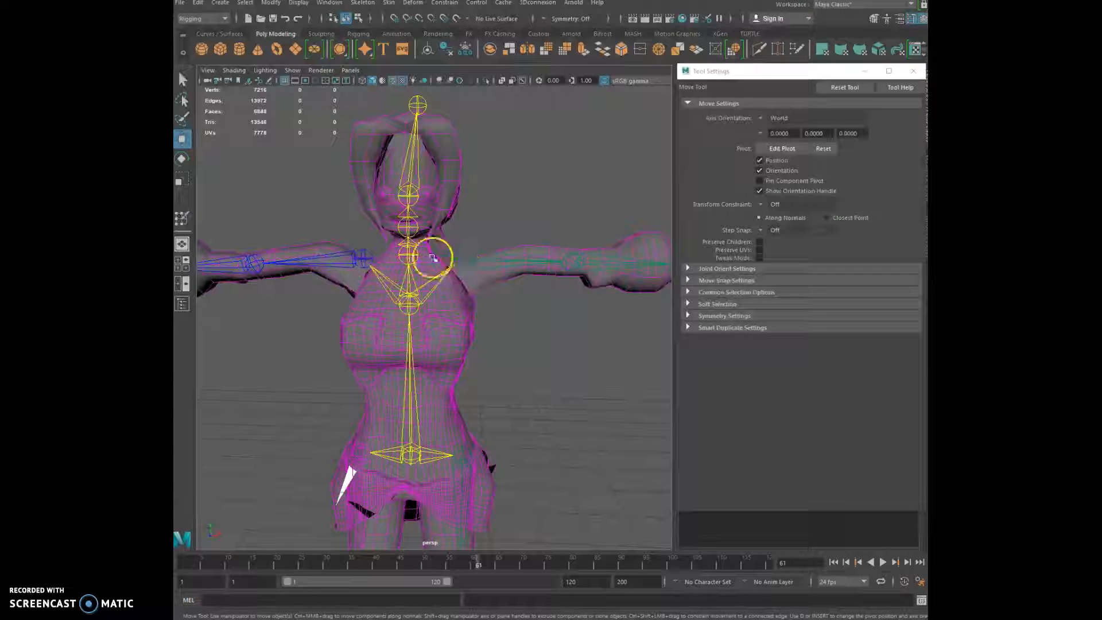
scroll(432, 281, down, 3)
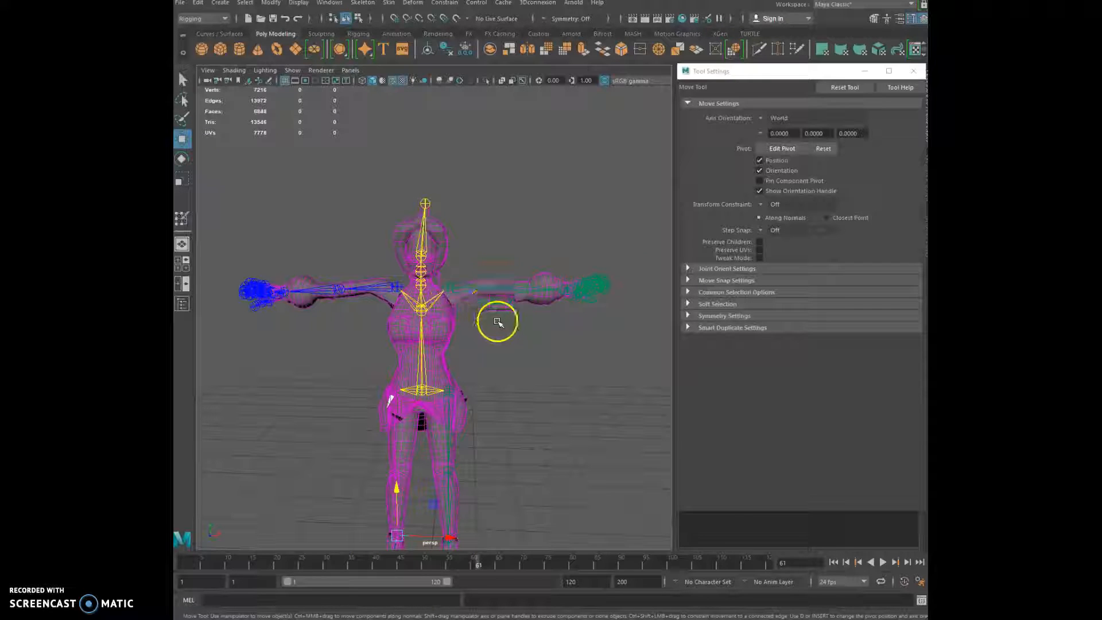
alt+drag(499, 315, 570, 246)
click(347, 191)
click(328, 178)
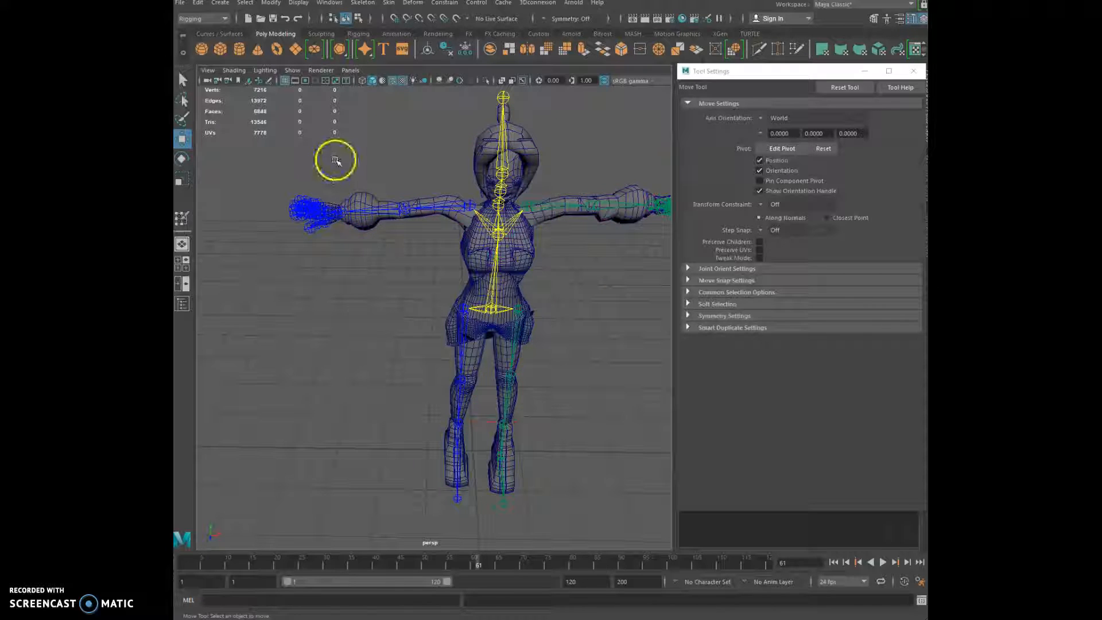
key(ctrl+z)
drag(333, 158, 399, 333)
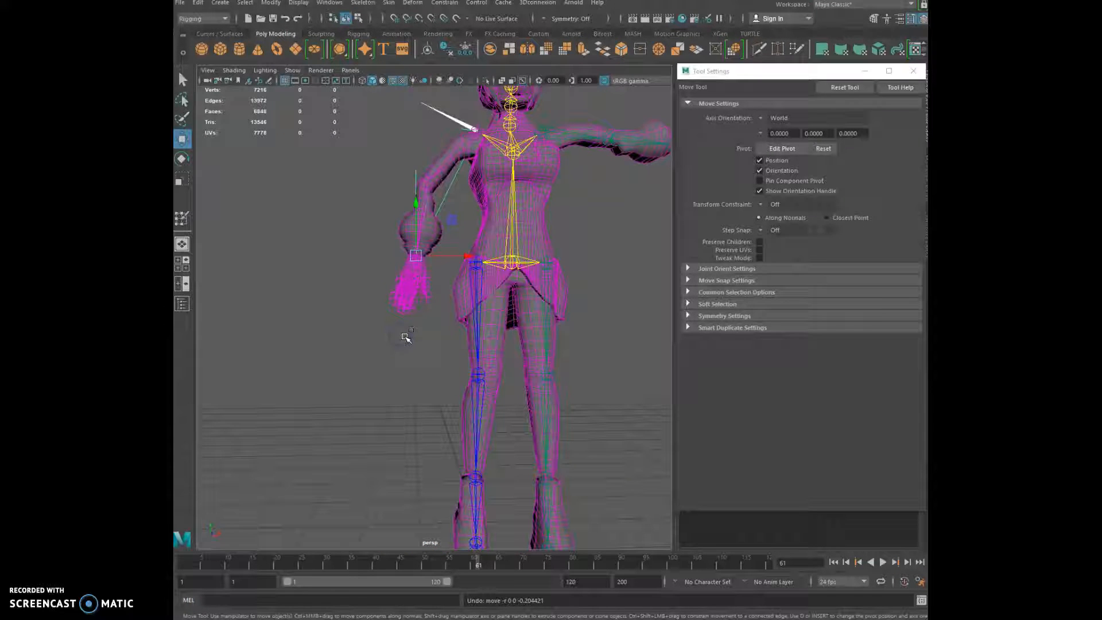
Reset the arm to T-pose, swing the left arm IK handle up and down, then undo
key(ctrl+z)
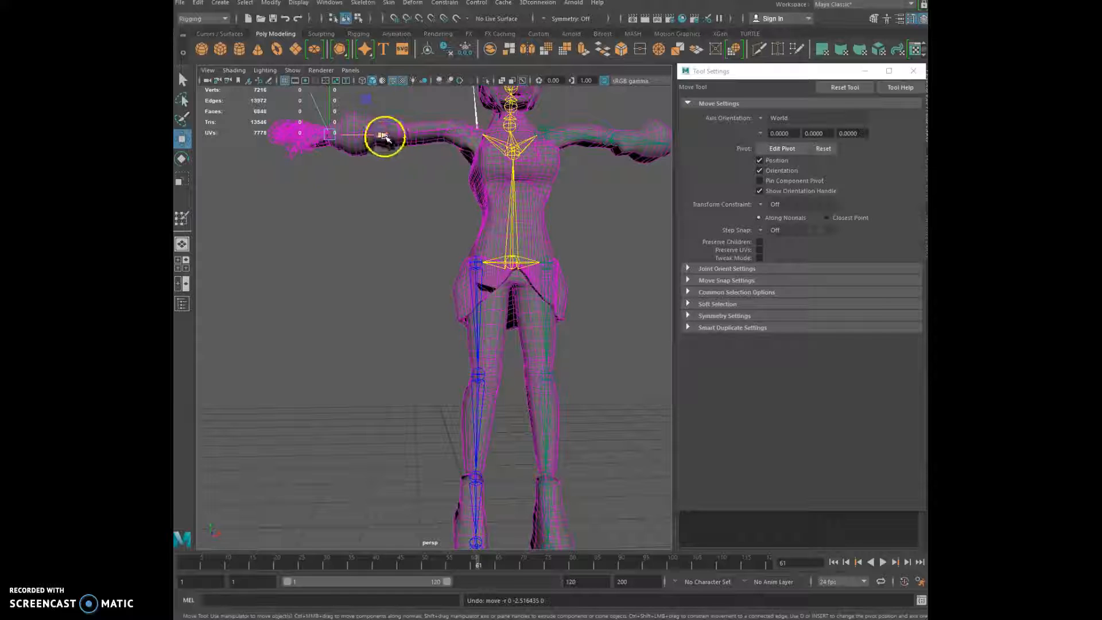
drag(383, 136, 415, 139)
drag(370, 111, 396, 213)
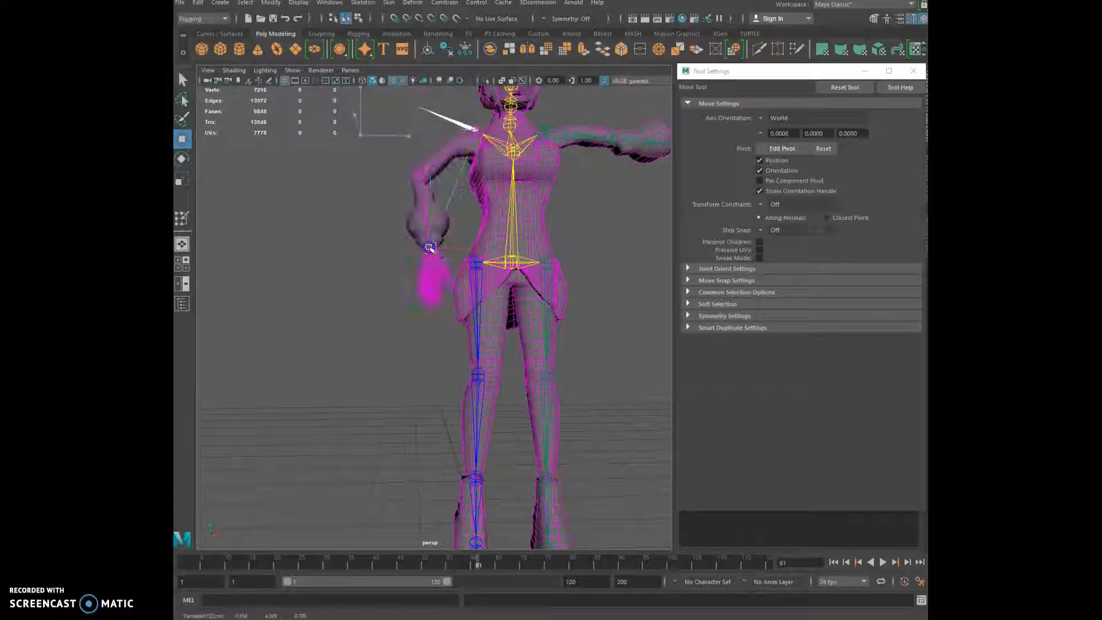
alt+drag(425, 254, 402, 278)
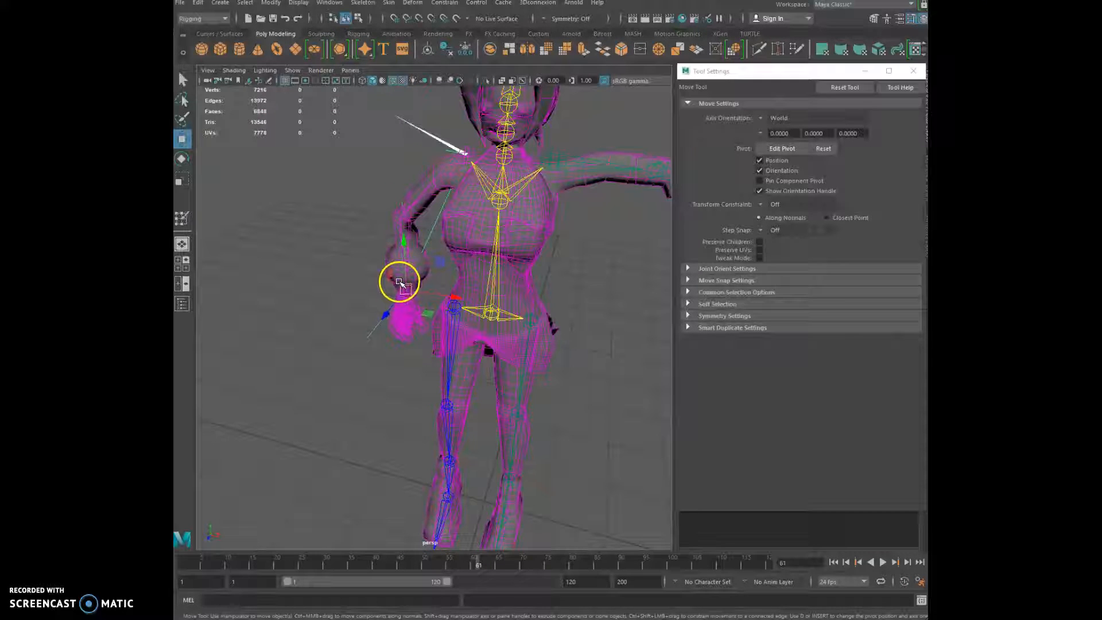
key(ctrl+z)
Select the arm-bend joint and drop the forearm and hand down beside the leg
alt+drag(339, 178, 403, 218)
click(404, 219)
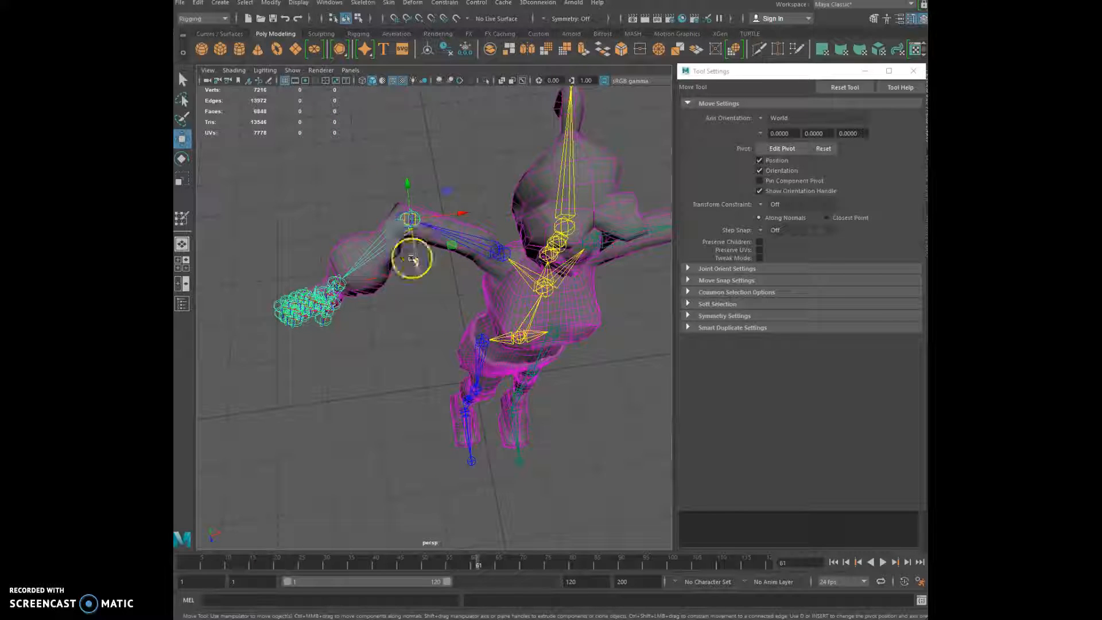
middle_drag(322, 243, 408, 433)
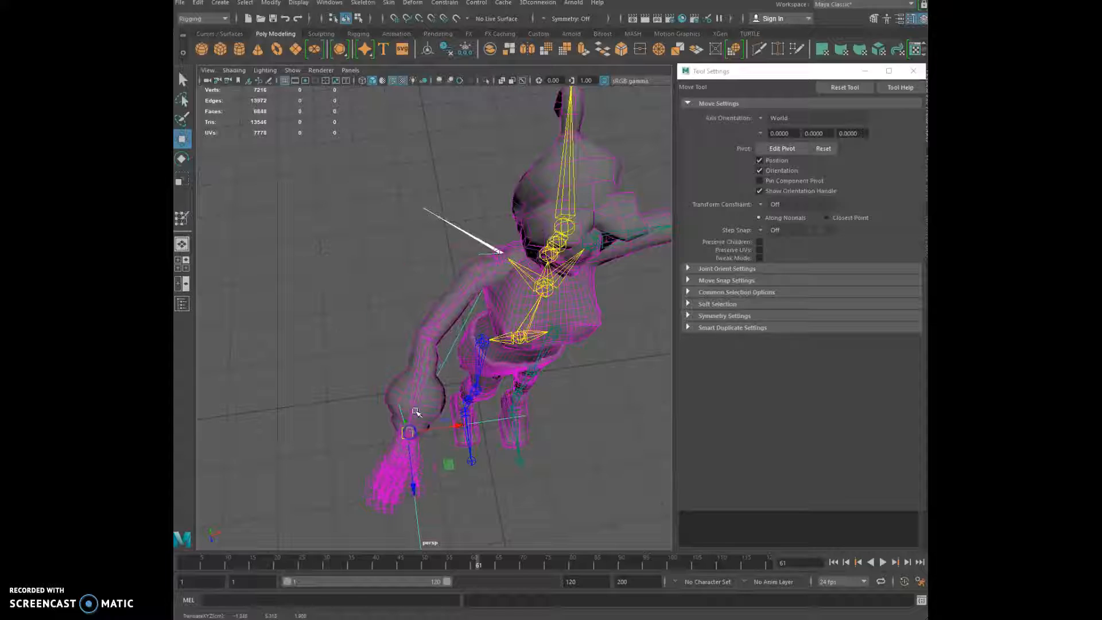
click(434, 335)
Rotate the elbow joint to bend the forearm, then undo back to a horizontal arm
key(e)
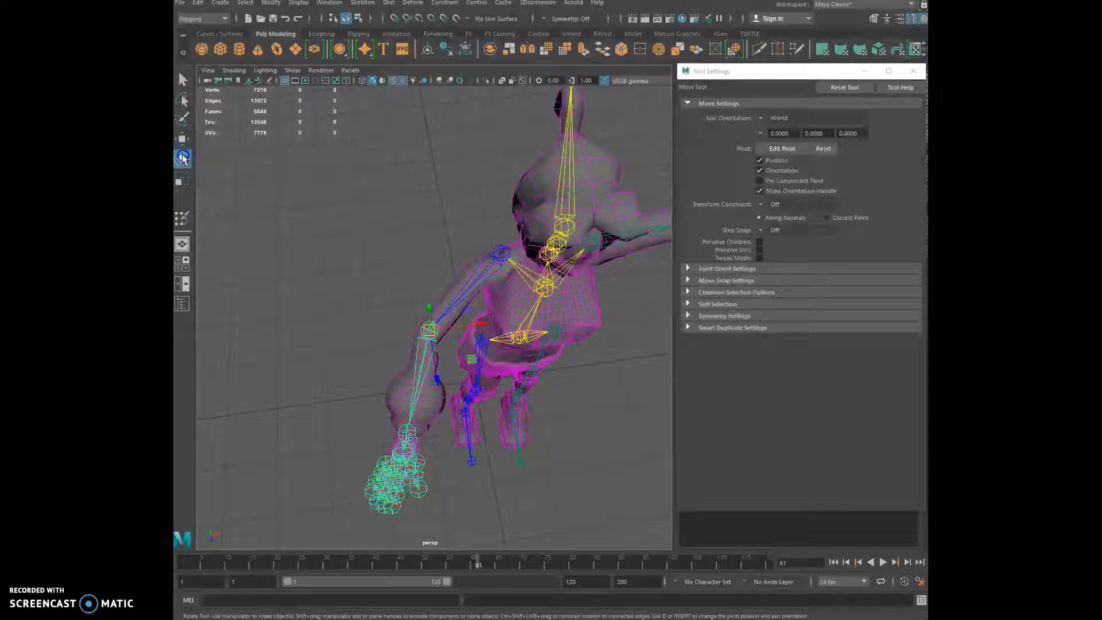
drag(436, 298, 444, 327)
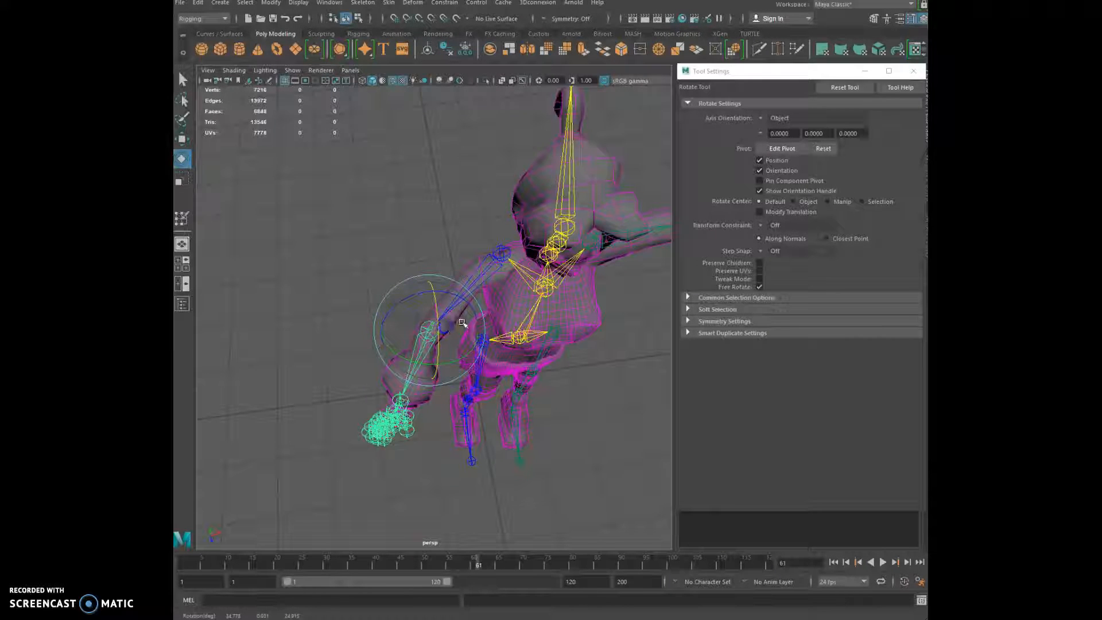
key(ctrl+z)
key(ctrl+z)
key(ctrl+z)
key(ctrl+z)
key(ctrl+z)
key(ctrl+z)
key(ctrl+z)
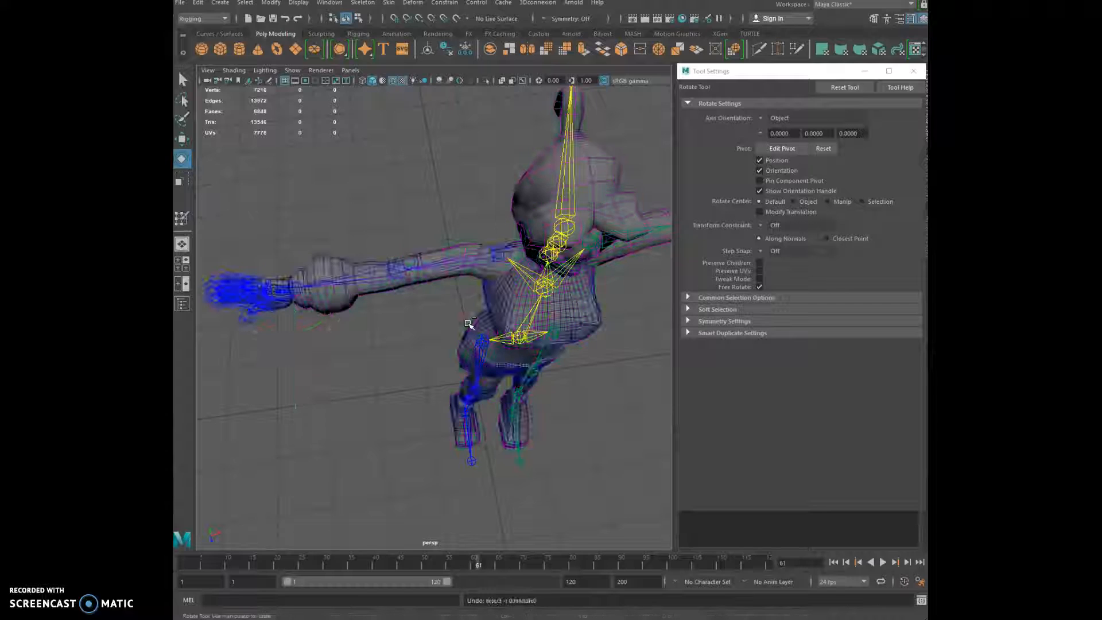